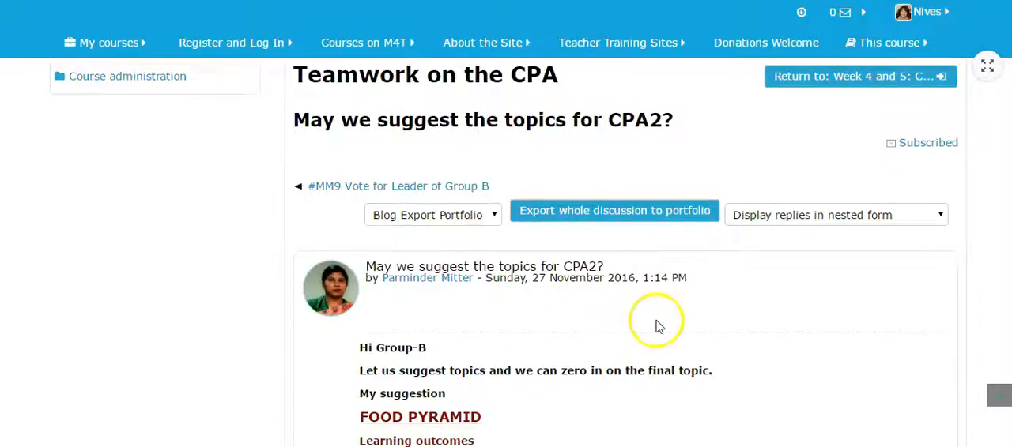
# Read the Food Pyramid topic suggestion and its learning outcomes in the group's forum discussion
pyautogui.scroll(-3, 657, 328)
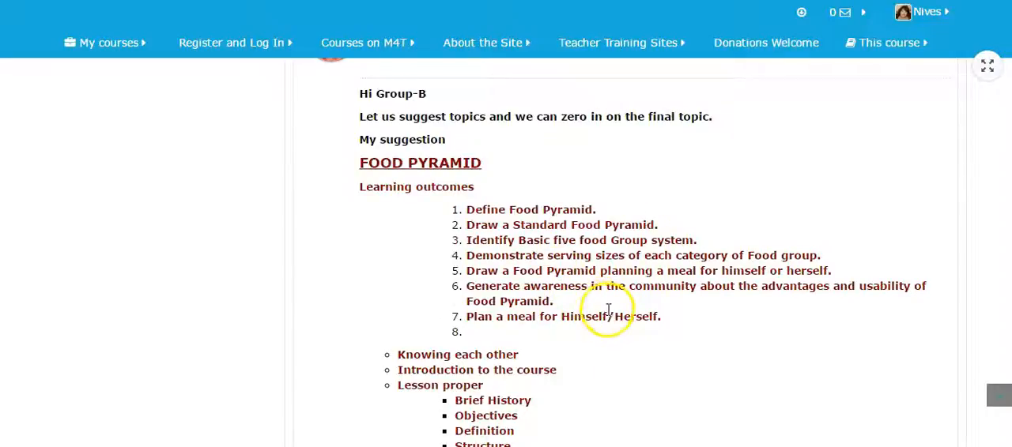
pyautogui.scroll(-1, 609, 315)
pyautogui.scroll(1, 609, 316)
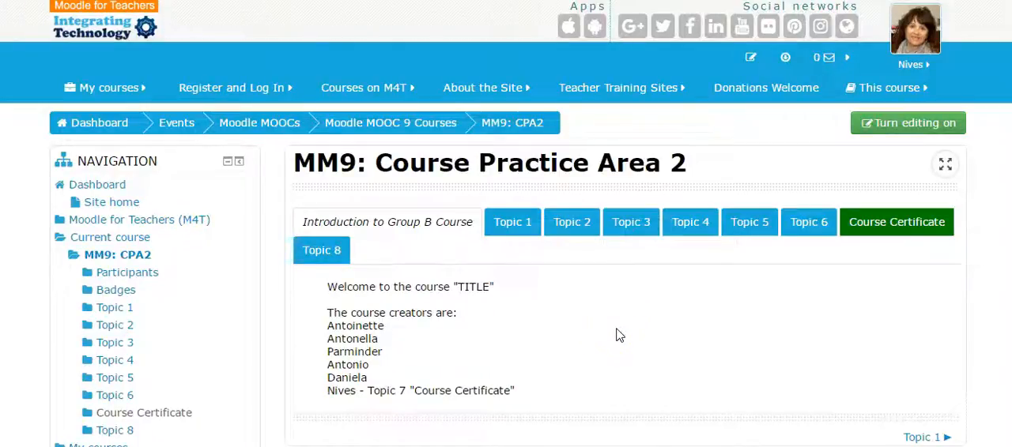
# Turn on editing for the Course Practice Area 2 course and open the introduction section for editing
pyautogui.click(923, 131)
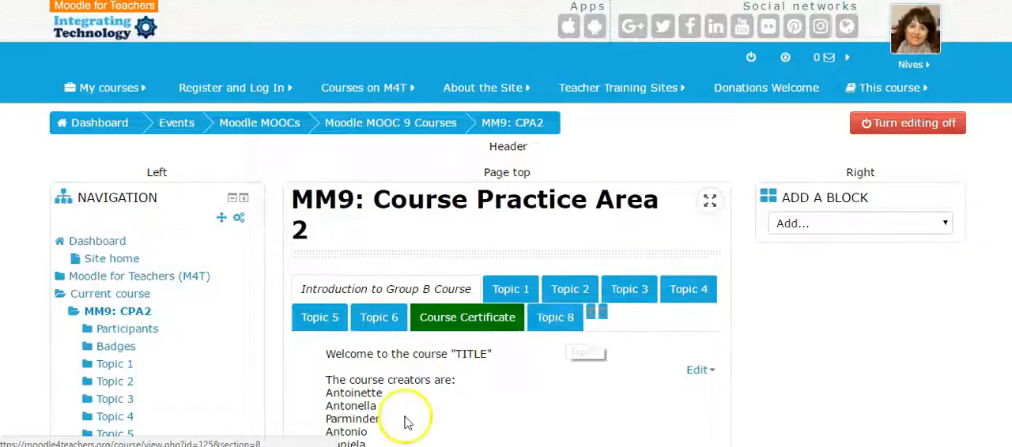
pyautogui.scroll(-3, 407, 418)
pyautogui.click(702, 170)
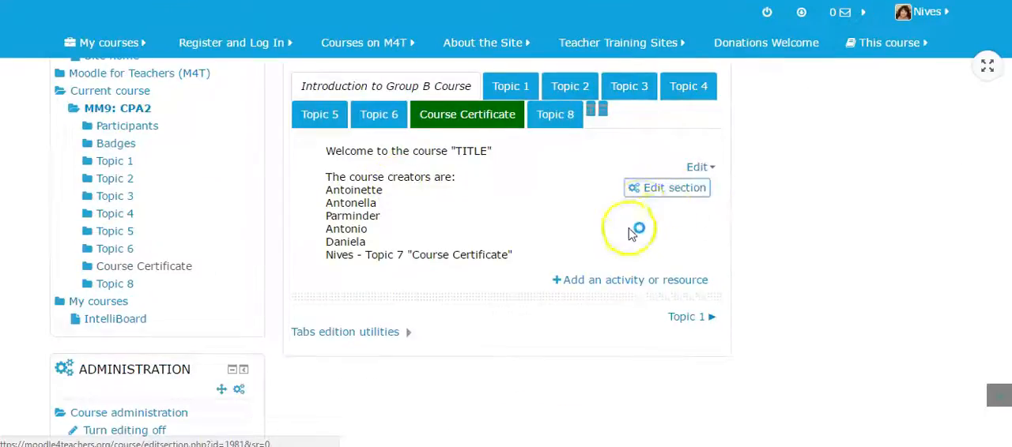
pyautogui.click(663, 187)
# Remove the fourth course creator's line from the section summary and realign the following name
pyautogui.moveTo(412, 236); pyautogui.dragTo(355, 233)
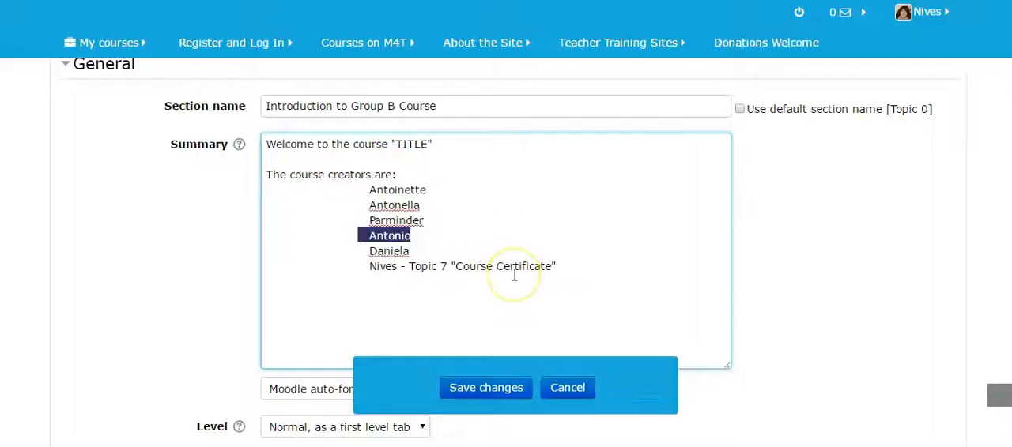
pyautogui.press('Delete')
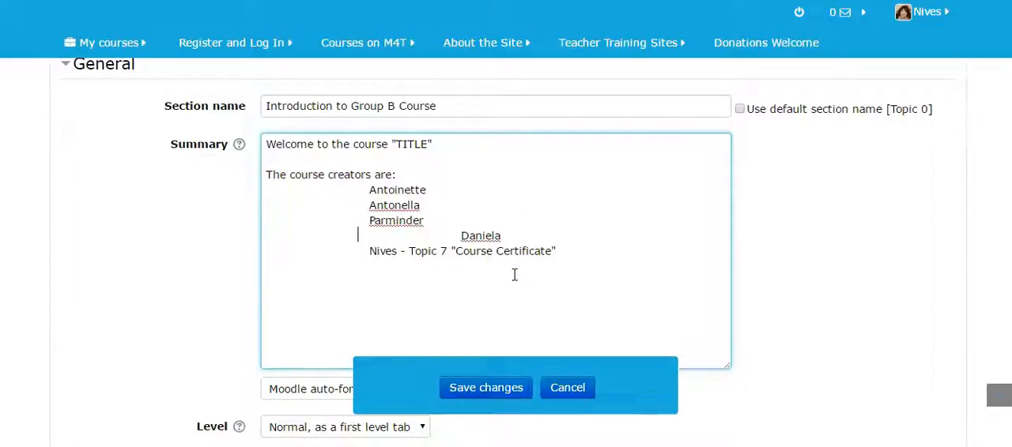
pyautogui.press('Delete')
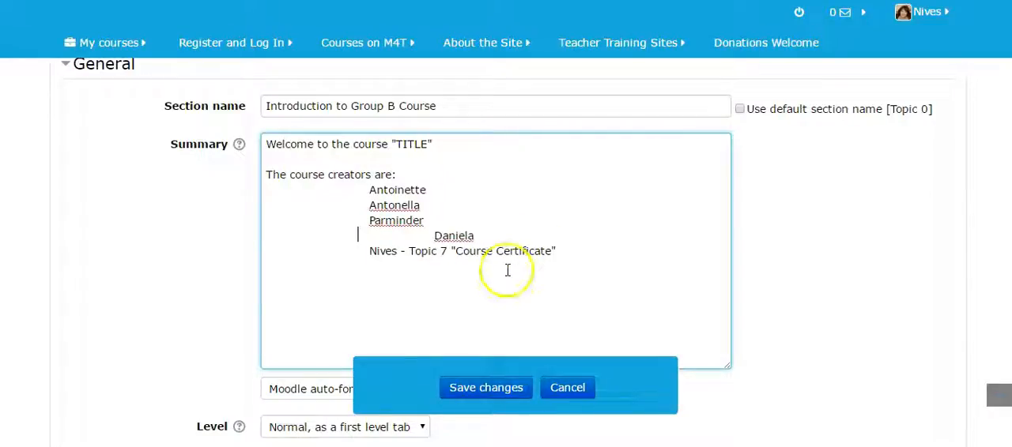
pyautogui.press('Delete')
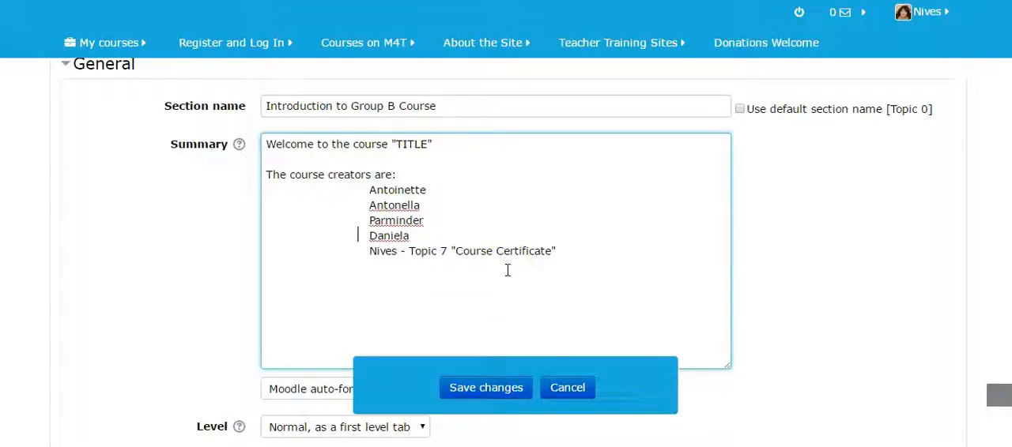
# Replace the entire section summary with the complete Food Pyramid outline copied from the Word document
pyautogui.moveTo(581, 250); pyautogui.dragTo(255, 135)
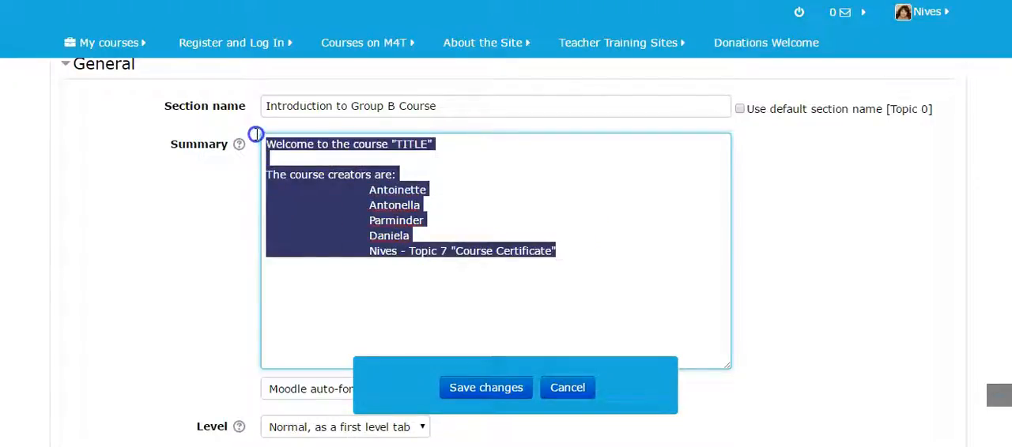
pyautogui.press('BackSpace')
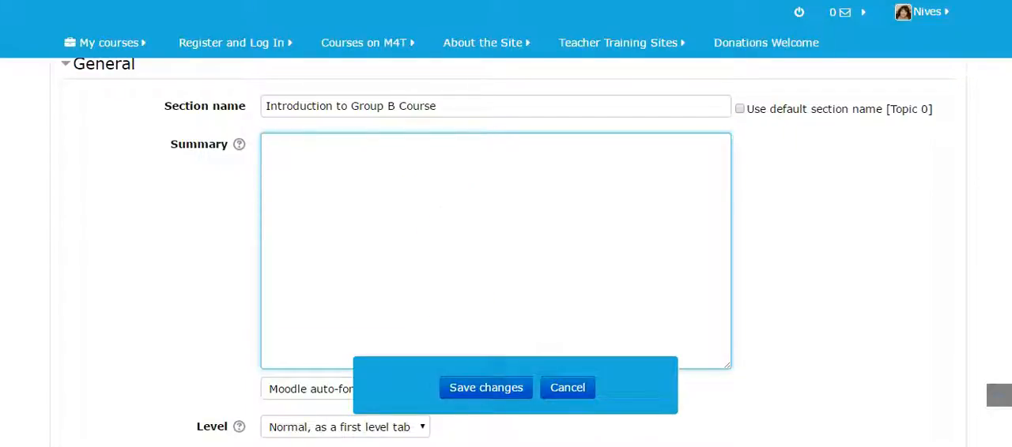
pyautogui.hotkey('alt', 'Tab')
pyautogui.scroll(6, 482, 265)
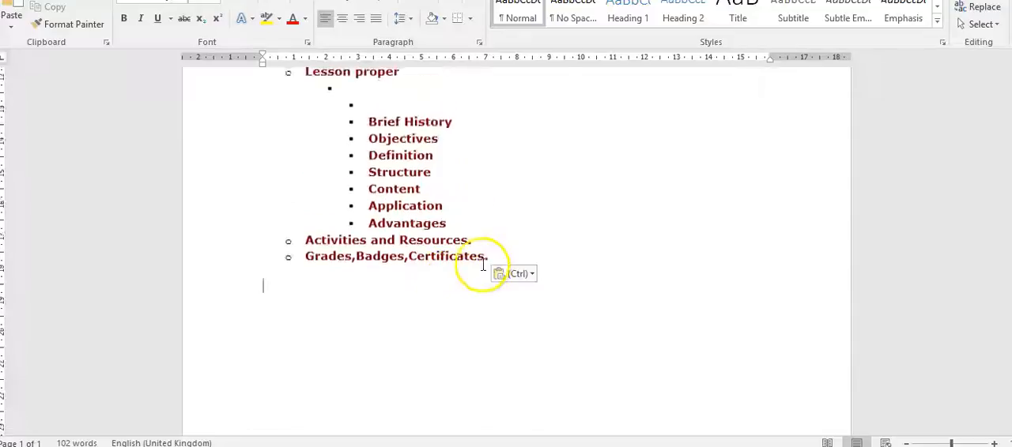
pyautogui.scroll(5, 486, 265)
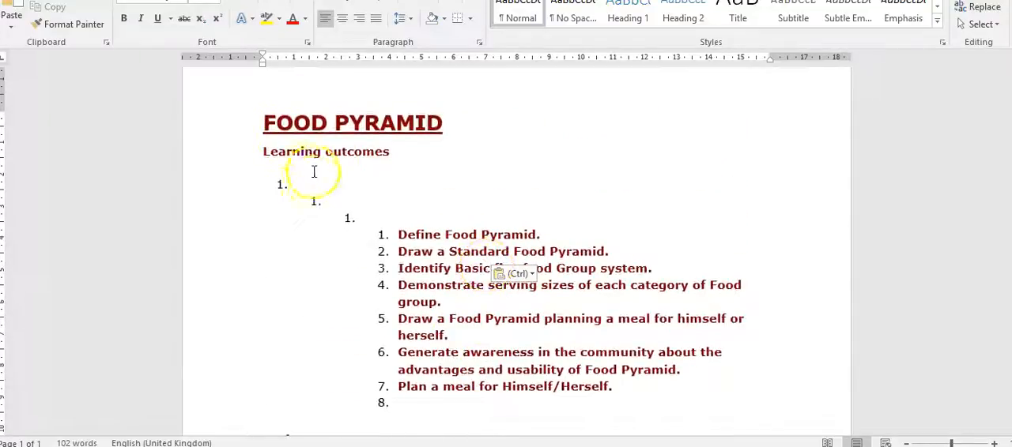
pyautogui.moveTo(344, 203); pyautogui.dragTo(391, 208)
pyautogui.moveTo(265, 125); pyautogui.dragTo(490, 250)
pyautogui.hotkey('alt', 'Tab')
pyautogui.click(278, 153)
pyautogui.hotkey('ctrl', 'v')
pyautogui.scroll(10, 470, 207)
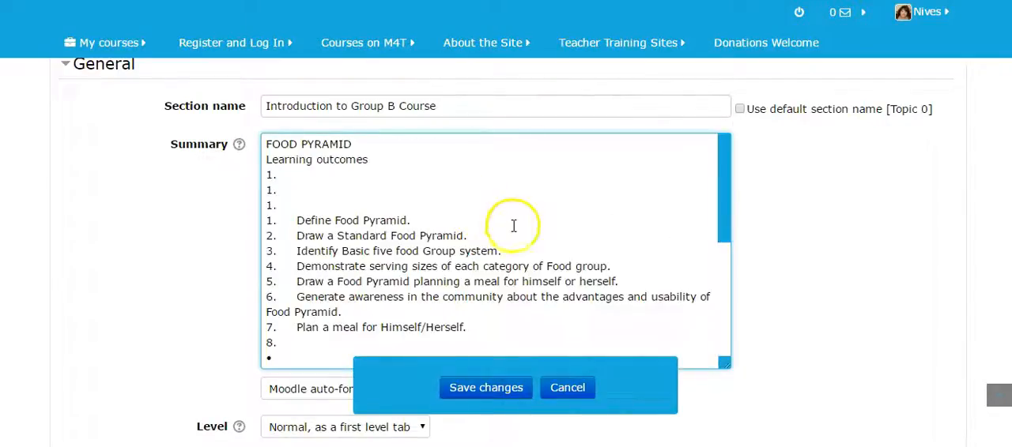
# Remove the three empty numbered lines above "Define Food Pyramid." in the section summary
pyautogui.scroll(1, 453, 227)
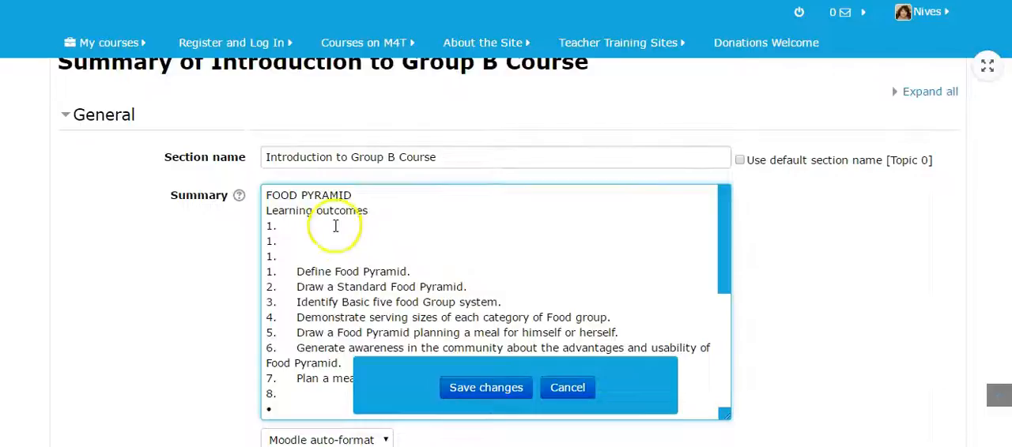
pyautogui.hotkey('alt', 'Tab')
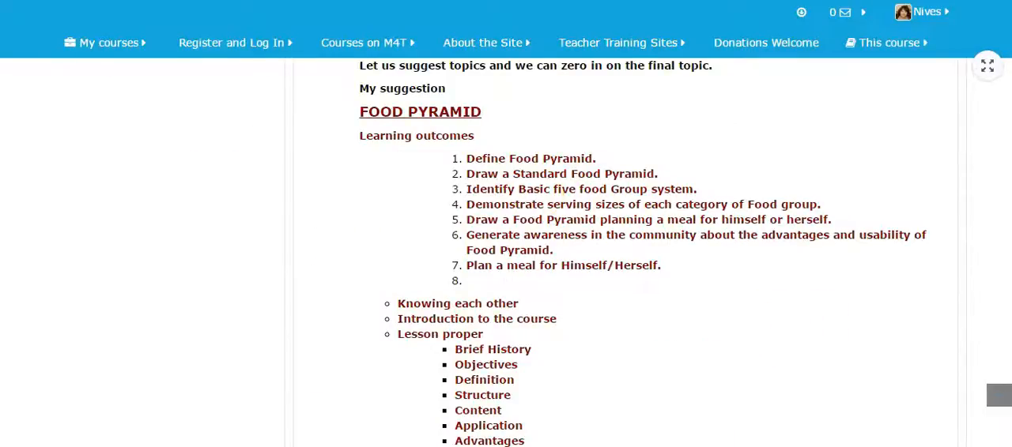
pyautogui.hotkey('alt', 'Tab')
pyautogui.click(551, 278)
pyautogui.press('BackSpace')
pyautogui.press('BackSpace')
pyautogui.press('BackSpace')
pyautogui.press('BackSpace')
pyautogui.press('BackSpace')
pyautogui.press('BackSpace')
pyautogui.press('BackSpace')
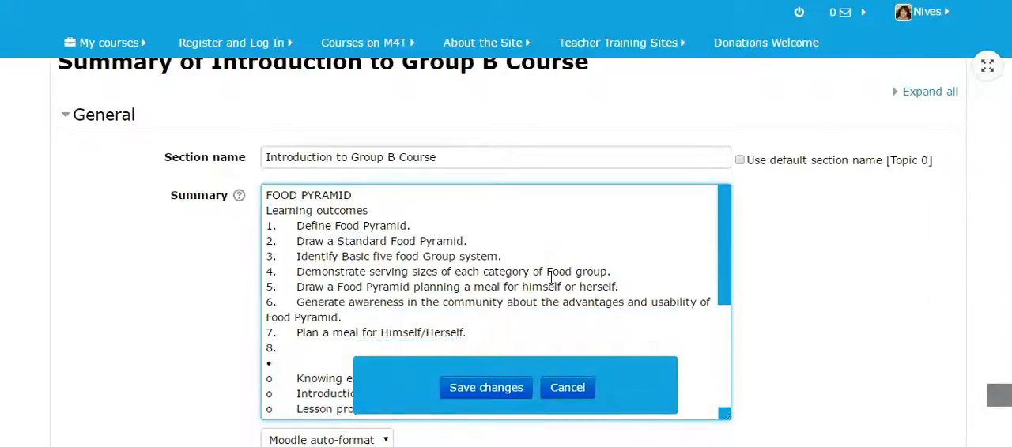
# Check the rest of the pasted outline in the summary against the Word document
pyautogui.scroll(-1, 519, 307)
pyautogui.scroll(-1, 300, 291)
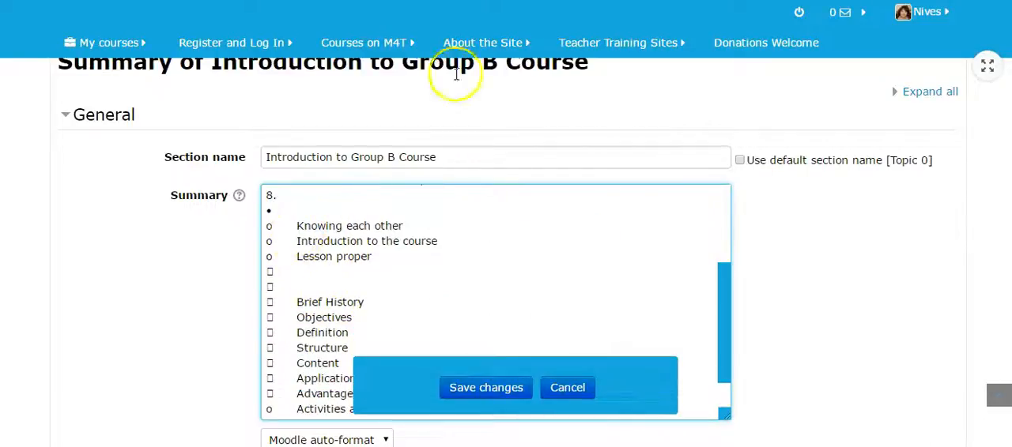
pyautogui.hotkey('alt', 'Tab')
pyautogui.hotkey('alt', 'Tab')
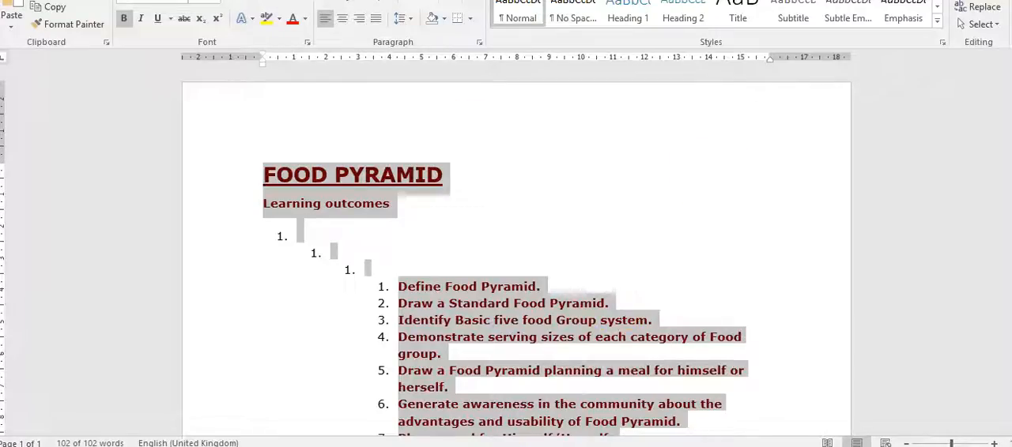
pyautogui.hotkey('alt', 'Tab')
pyautogui.scroll(2, 443, 231)
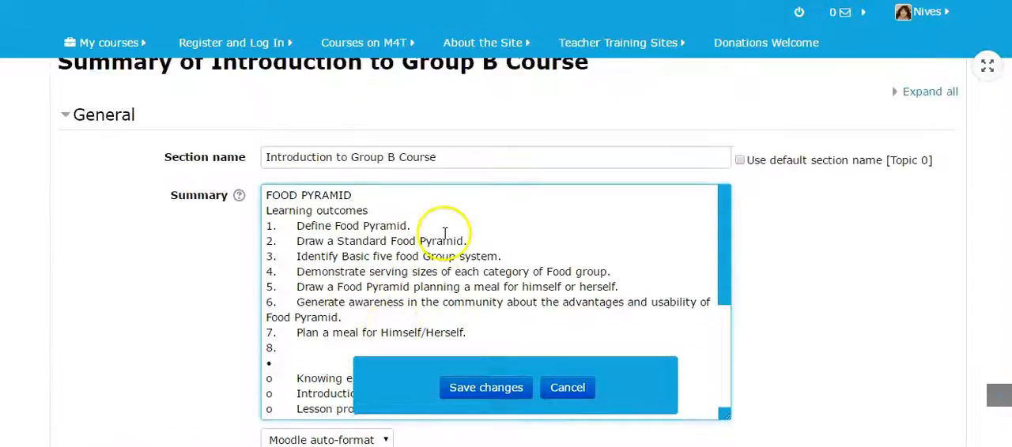
# Rename the introduction section as "#MM9 - Understanding the FOOD PYRAMID"
pyautogui.moveTo(374, 195); pyautogui.dragTo(271, 195)
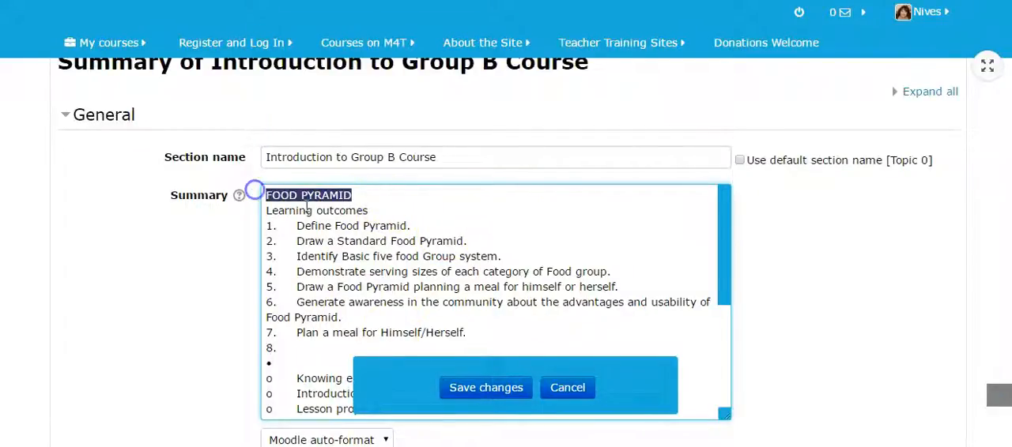
pyautogui.scroll(-3, 546, 233)
pyautogui.scroll(3, 598, 242)
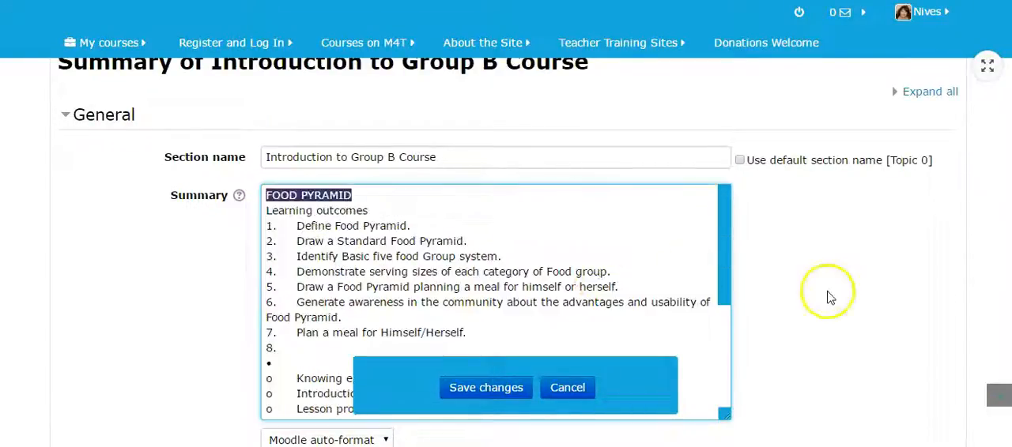
pyautogui.scroll(-3, 828, 297)
pyautogui.scroll(4, 839, 293)
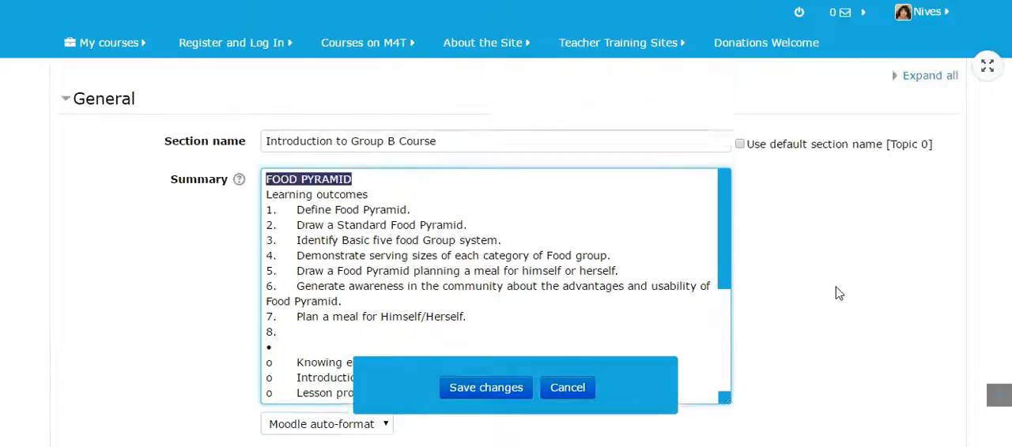
pyautogui.scroll(-2, 839, 293)
pyautogui.scroll(1, 839, 293)
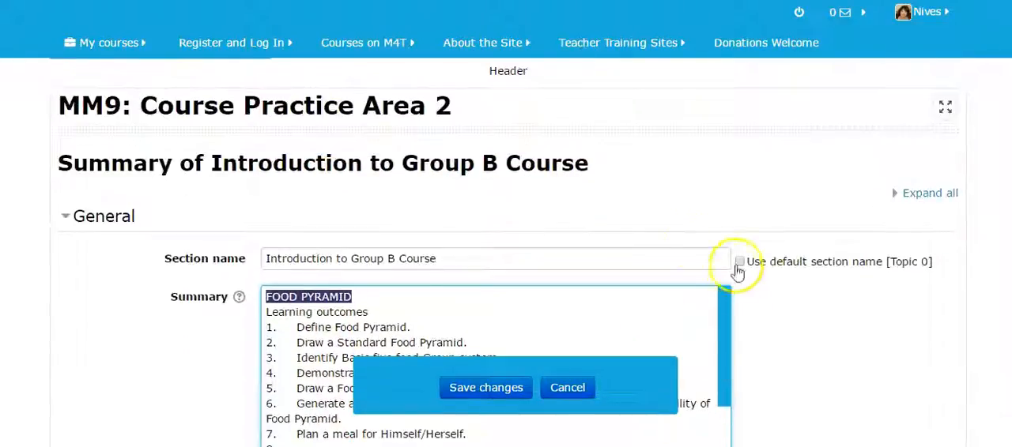
pyautogui.click(437, 258)
pyautogui.moveTo(436, 258); pyautogui.dragTo(227, 247)
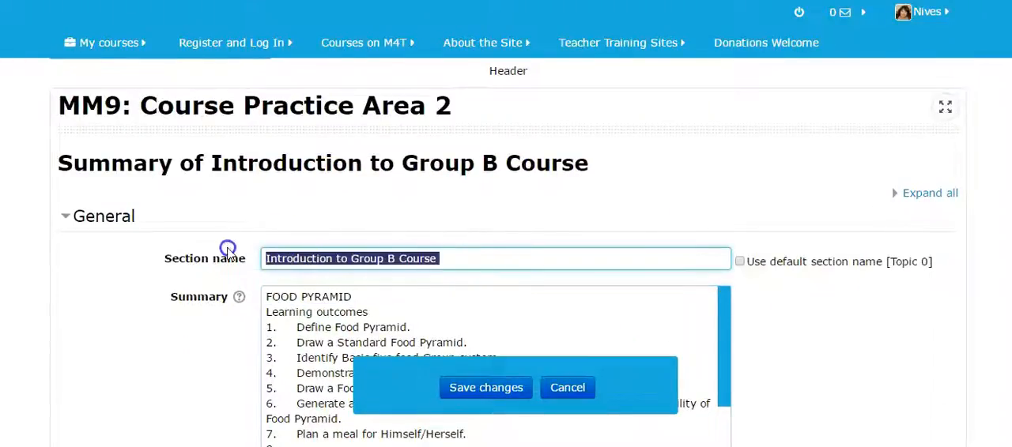
pyautogui.write('G')
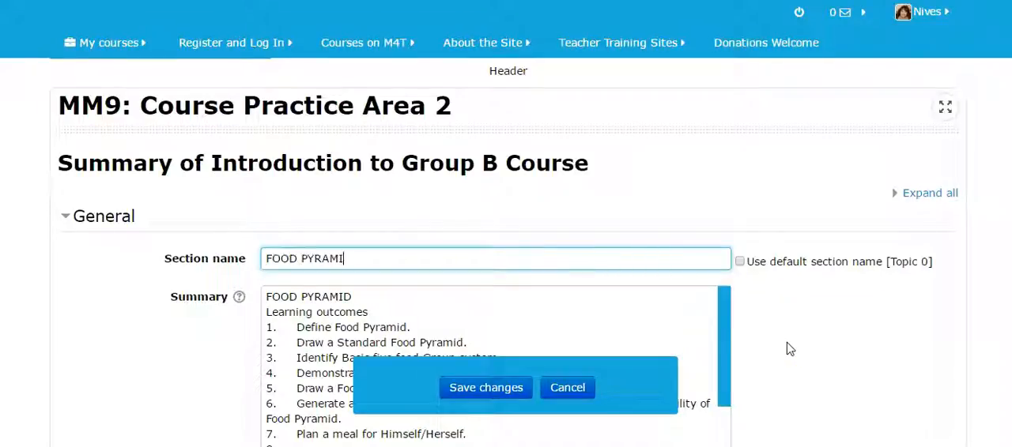
pyautogui.write('MM9 -')
pyautogui.click(721, 262)
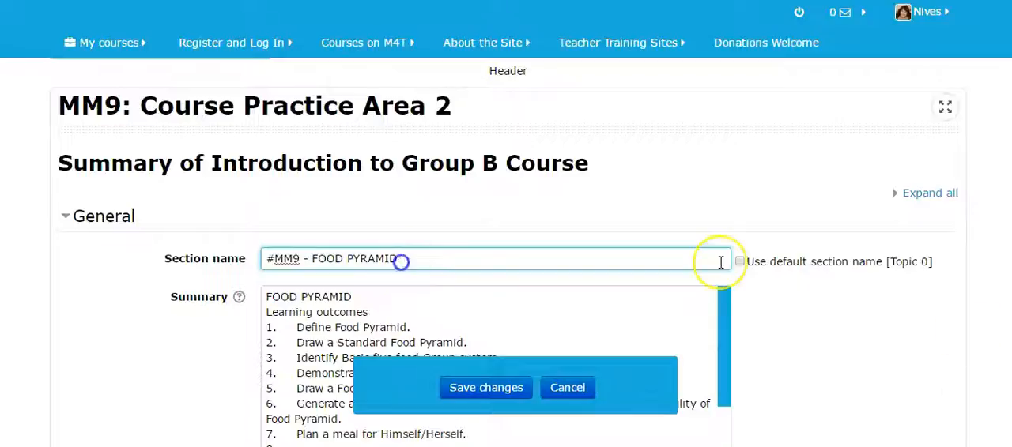
pyautogui.write('Understanding')
# Set the section tab's font color to white and its background color to Red, and save the section
pyautogui.scroll(-5, 598, 255)
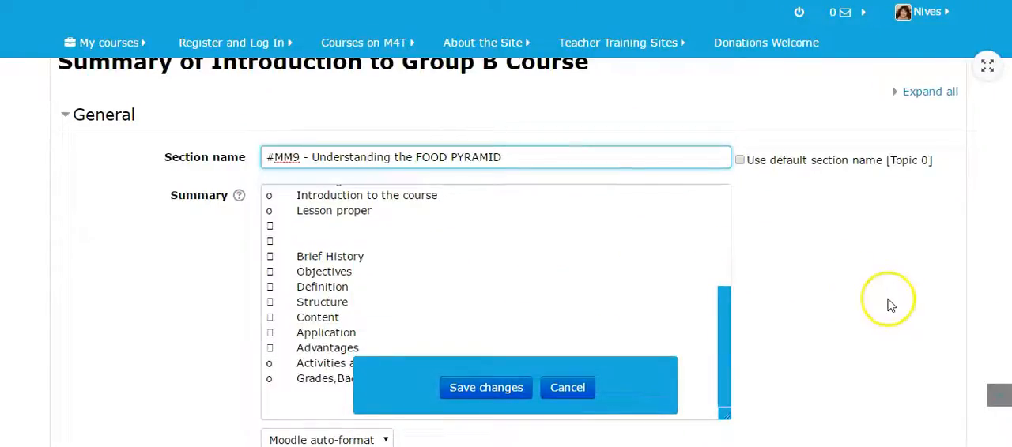
pyautogui.scroll(-5, 887, 293)
pyautogui.scroll(1, 884, 269)
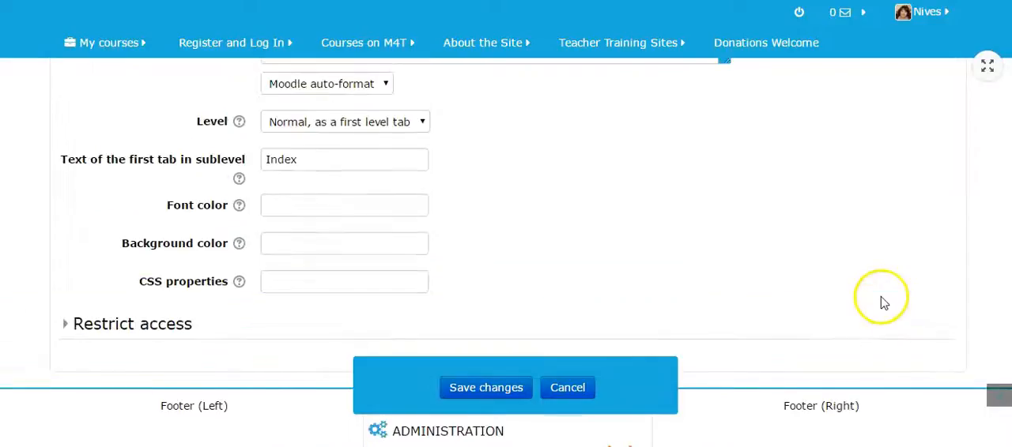
pyautogui.click(240, 207)
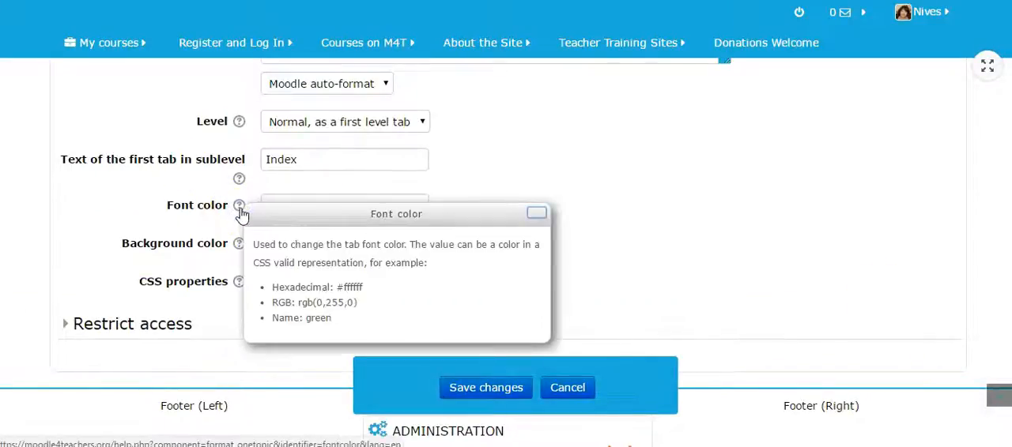
pyautogui.click(536, 214)
pyautogui.click(296, 202)
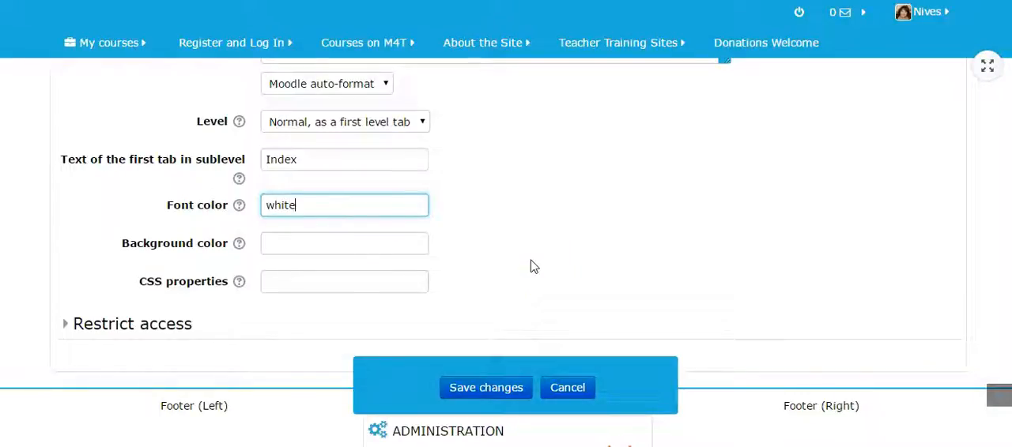
pyautogui.click(267, 244)
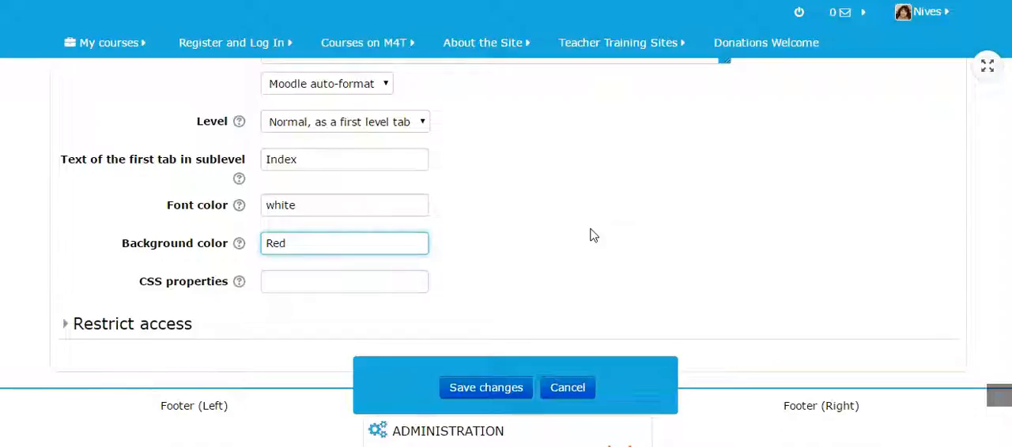
pyautogui.click(486, 387)
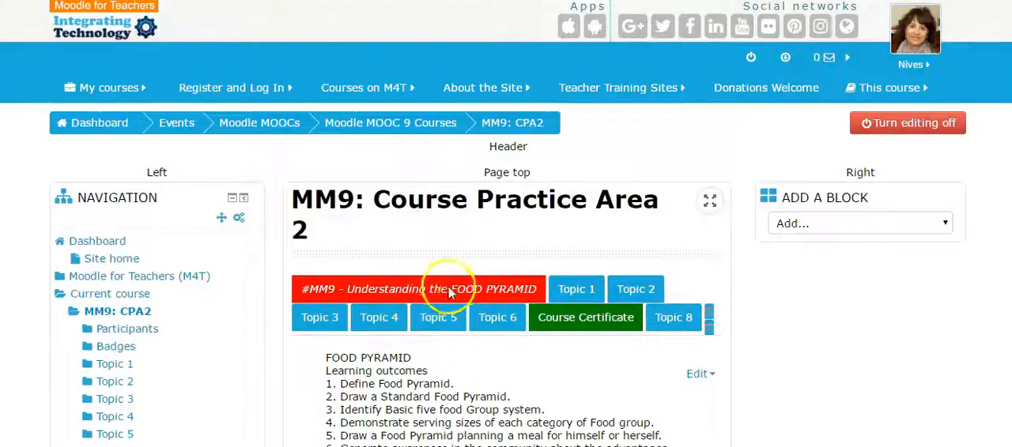
# View the course page at full width, restore its normal layout, and review the saved Food Pyramid summary
pyautogui.click(711, 202)
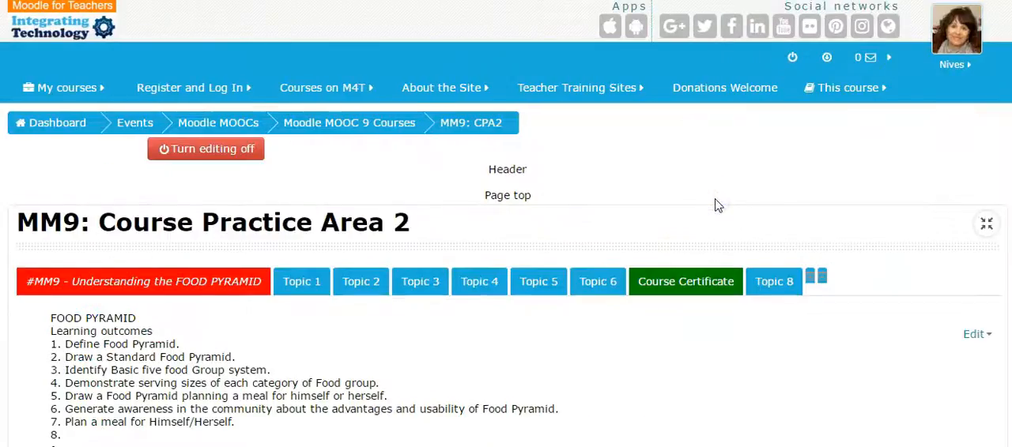
pyautogui.click(987, 226)
pyautogui.scroll(-4, 685, 280)
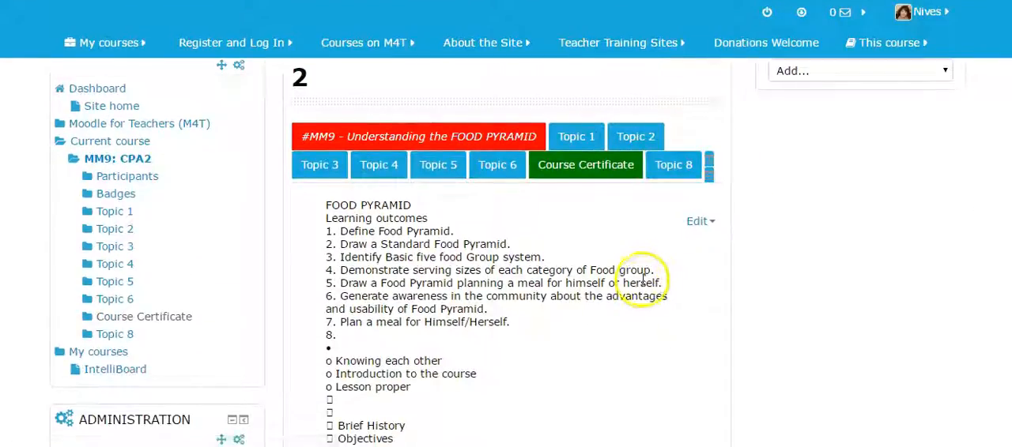
pyautogui.scroll(-2, 486, 223)
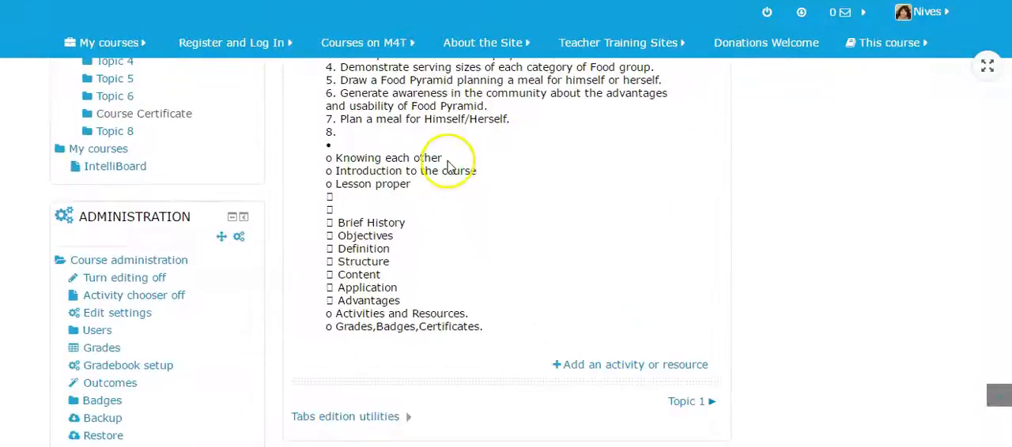
# Review the Food Pyramid learning outcomes and lesson outline in the section, along with the topic tabs
pyautogui.scroll(3, 443, 170)
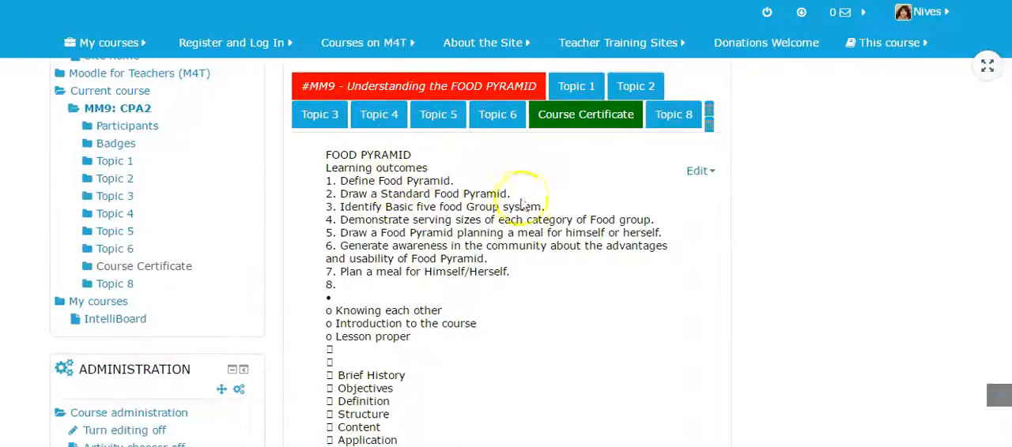
pyautogui.scroll(-1, 518, 267)
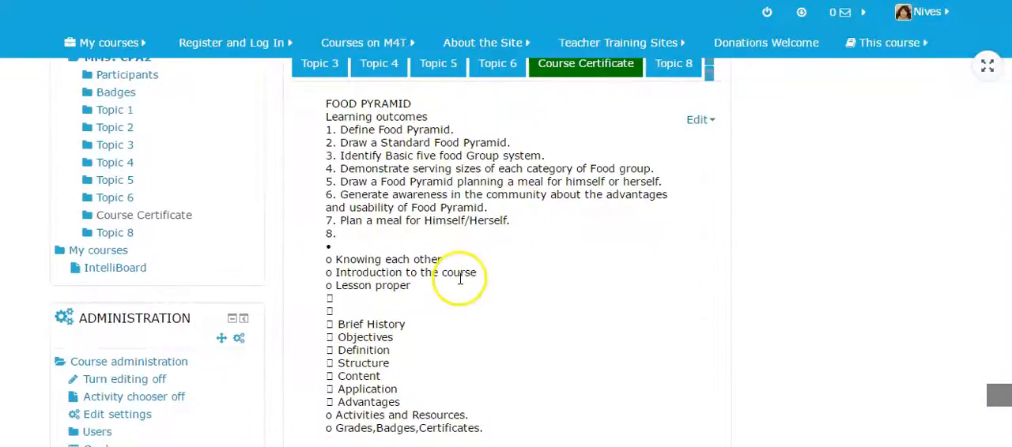
pyautogui.scroll(-2, 457, 308)
pyautogui.scroll(3, 458, 276)
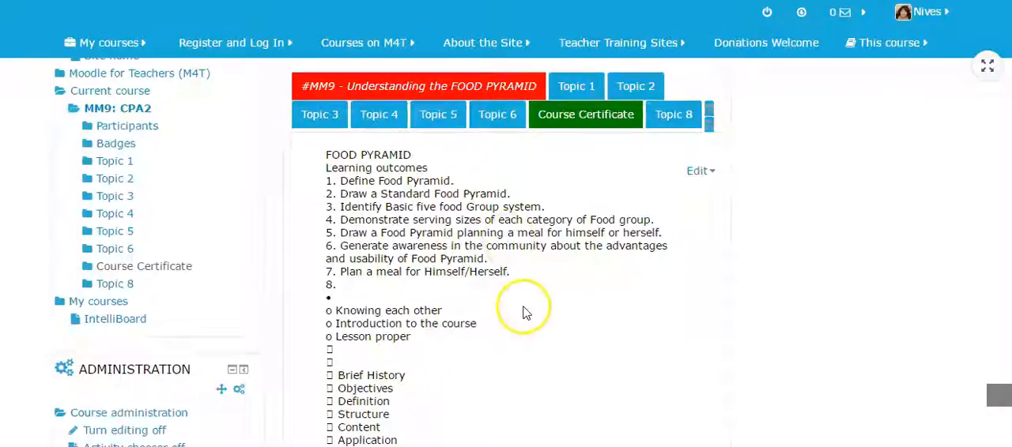
pyautogui.scroll(-2, 522, 313)
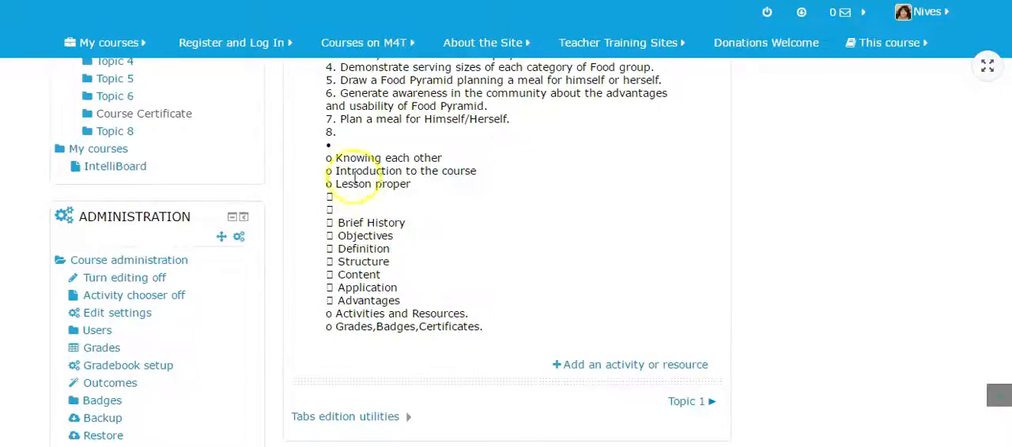
pyautogui.scroll(2, 601, 217)
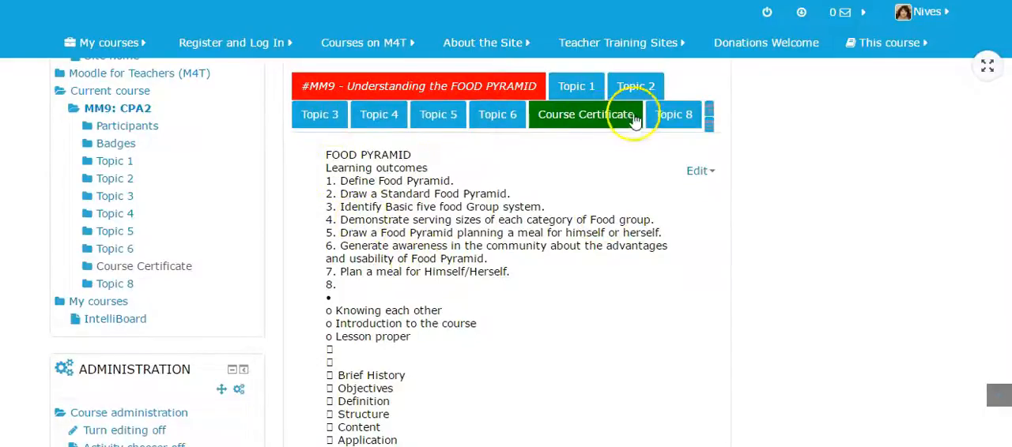
pyautogui.scroll(-3, 649, 267)
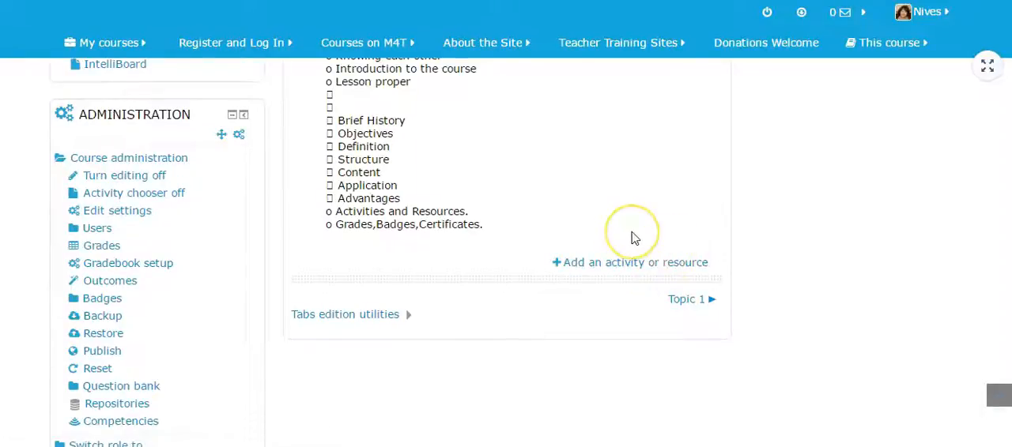
pyautogui.scroll(4, 632, 239)
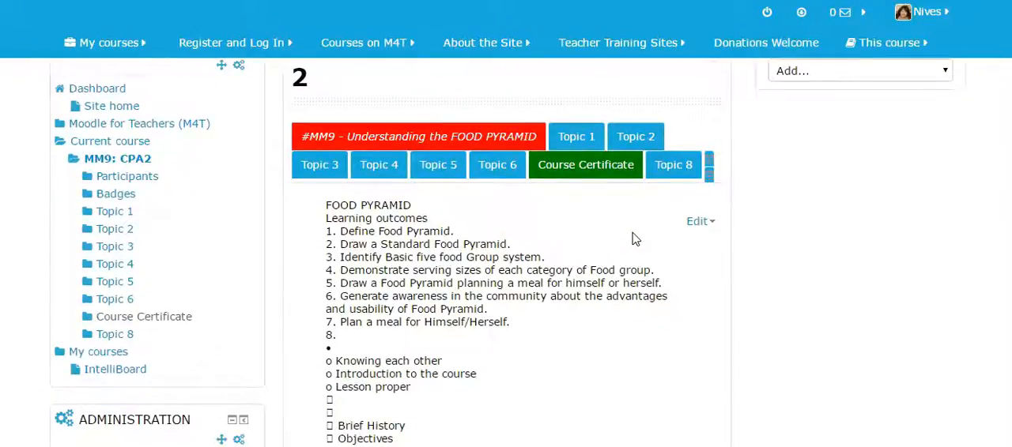
pyautogui.scroll(2, 632, 239)
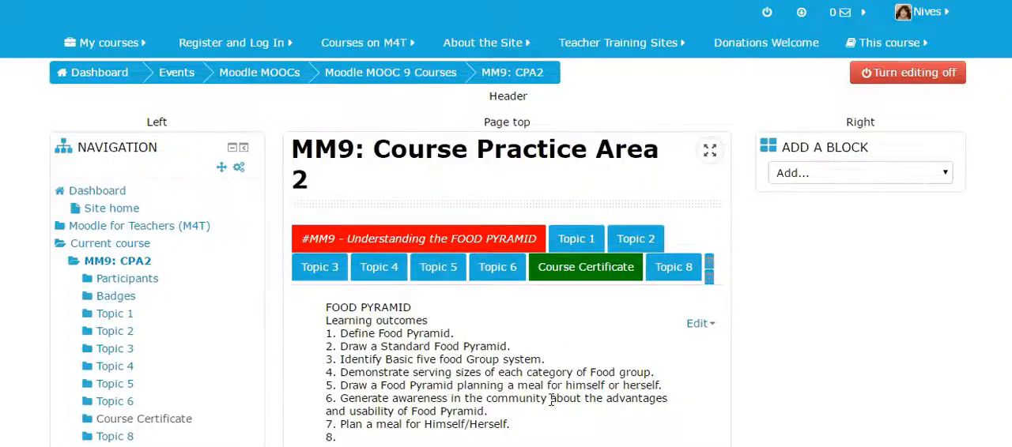
# Add a Lightbox Gallery resource to the Food Pyramid section, below the outline
pyautogui.scroll(-5, 594, 385)
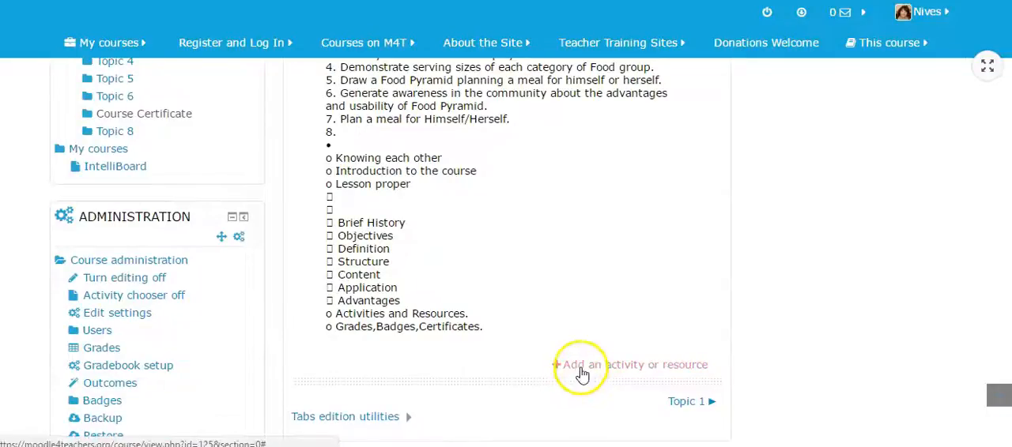
pyautogui.click(582, 367)
pyautogui.moveTo(483, 97); pyautogui.dragTo(488, 268)
pyautogui.scroll(-7, 464, 276)
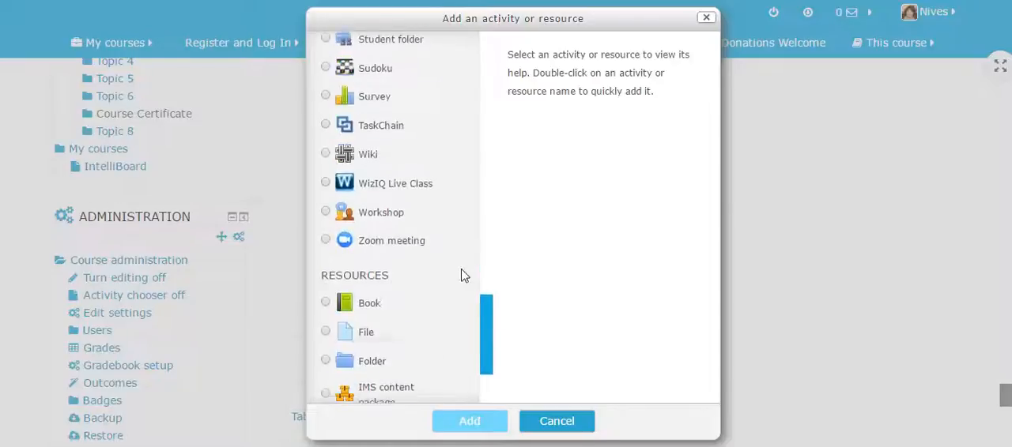
pyautogui.click(329, 332)
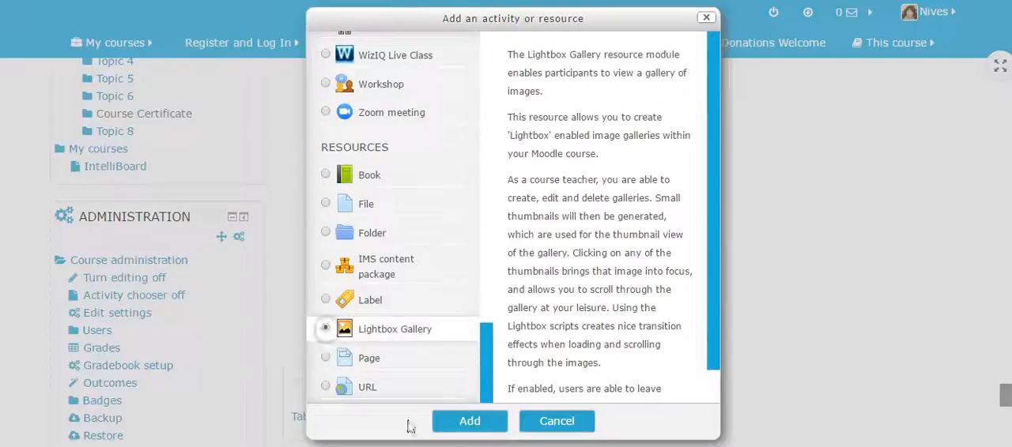
pyautogui.click(464, 431)
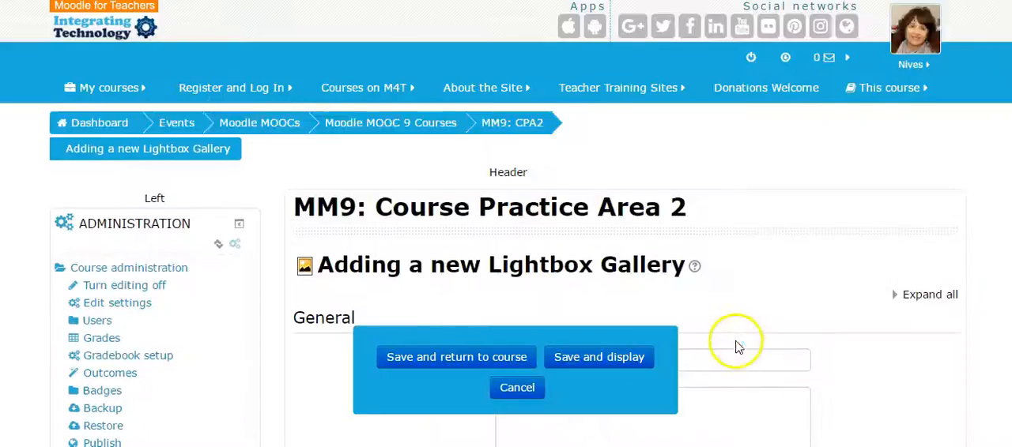
pyautogui.scroll(-1, 736, 346)
# Name the gallery "Food Pyramid images" and describe it as "Gallery will contain images collated from the Web relating to the Food Pyramid."
pyautogui.click(548, 259)
pyautogui.write('F')
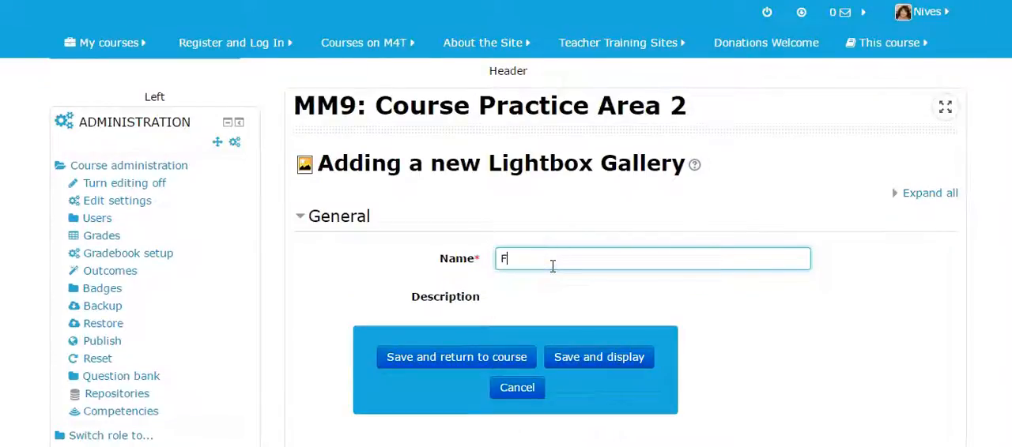
pyautogui.write('ood Pyramid images')
pyautogui.scroll(-1, 553, 267)
pyautogui.click(554, 248)
pyautogui.write('This area')
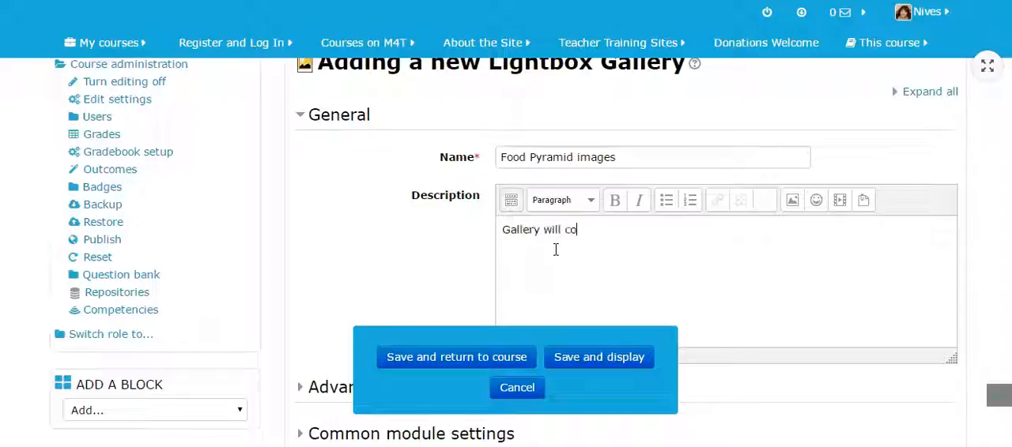
pyautogui.write('d from the Web relating to the Food Pyramid.')
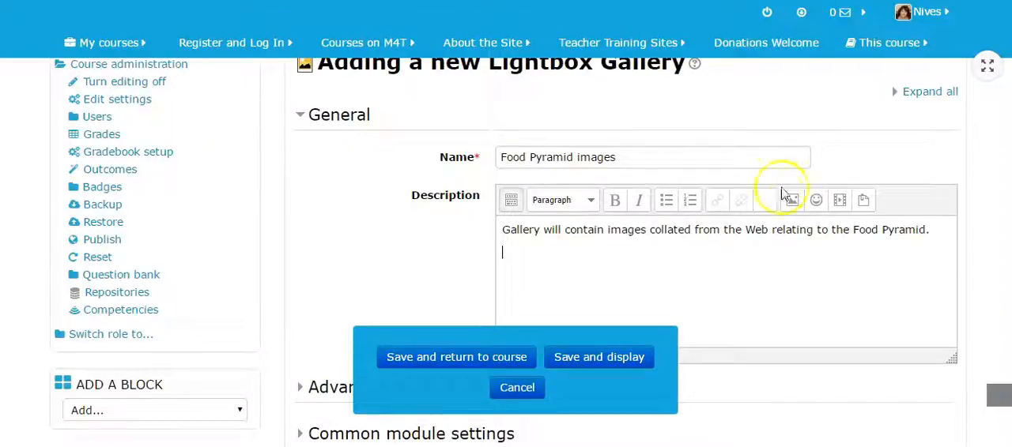
# Insert the food pyramid picture from Google Images into the description by its image address, with the image description "Food pyramid"
pyautogui.click(791, 198)
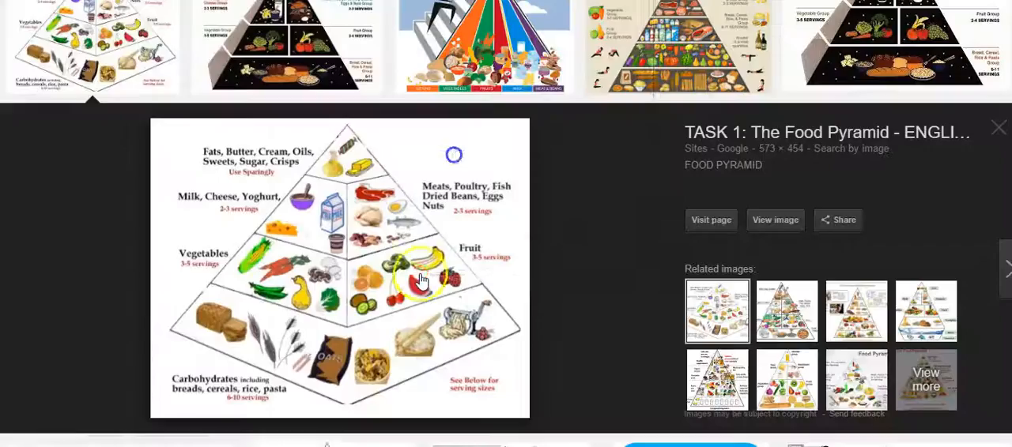
pyautogui.rightClick(421, 275)
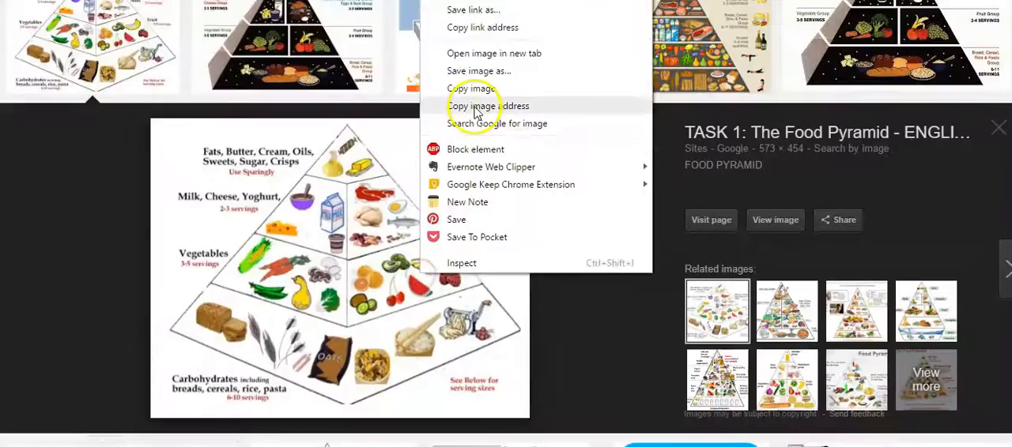
pyautogui.click(475, 105)
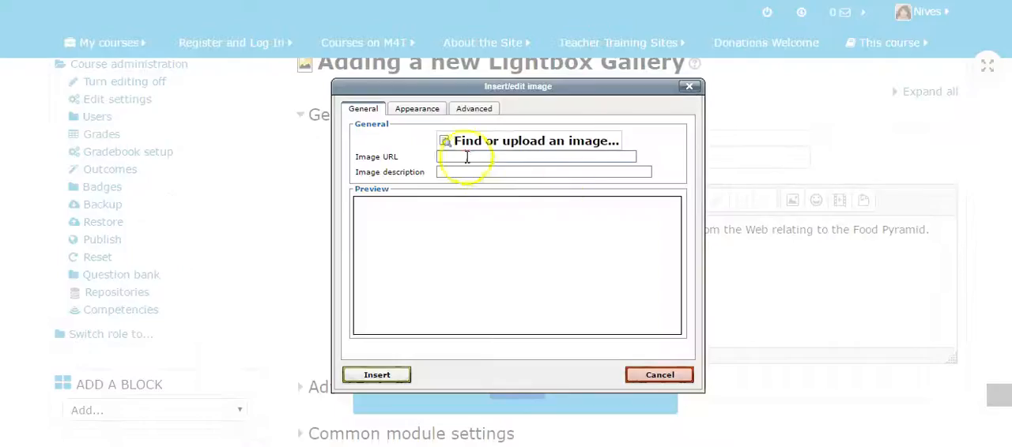
pyautogui.rightClick(466, 157)
pyautogui.click(494, 237)
pyautogui.click(464, 172)
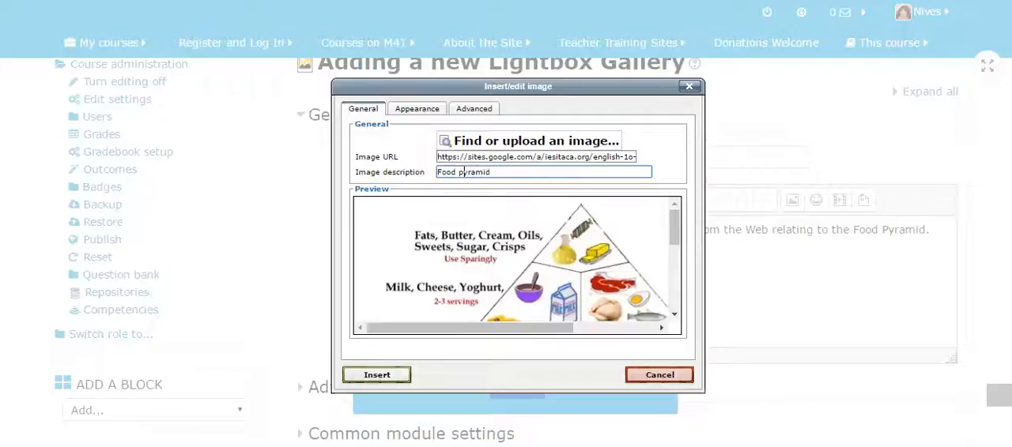
pyautogui.click(378, 375)
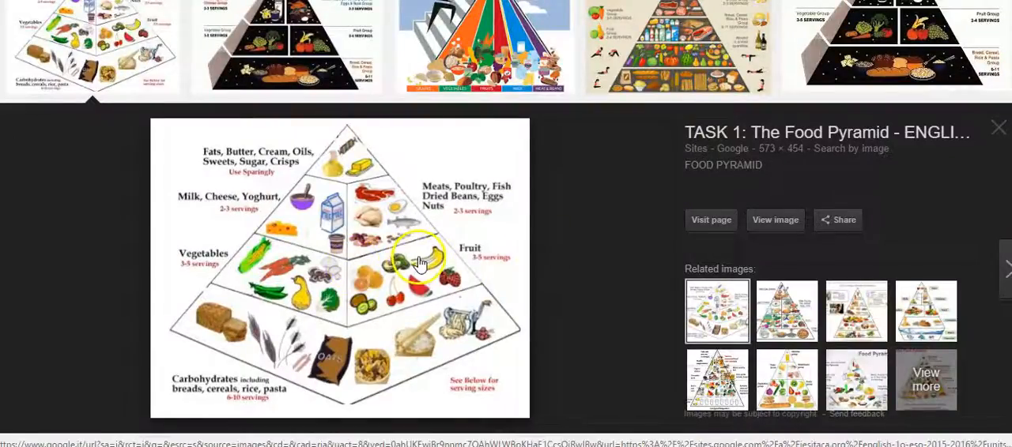
# Add the text "Link to image" below the picture and link it to the link address copied from Google Images, titled "Food Pyramid"
pyautogui.rightClick(419, 263)
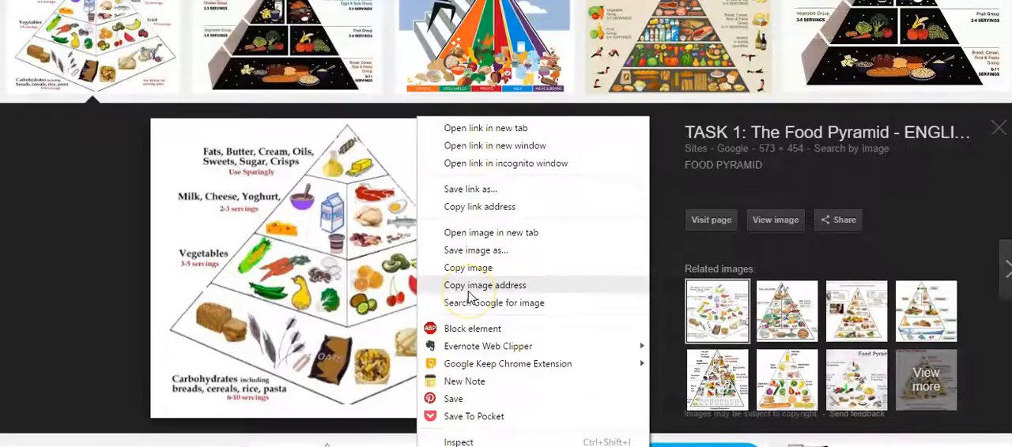
pyautogui.click(465, 206)
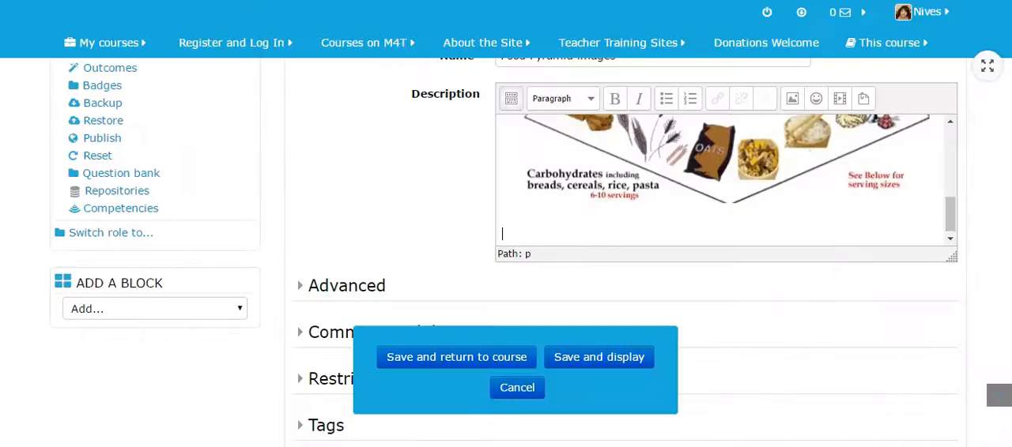
pyautogui.moveTo(586, 238); pyautogui.dragTo(502, 233)
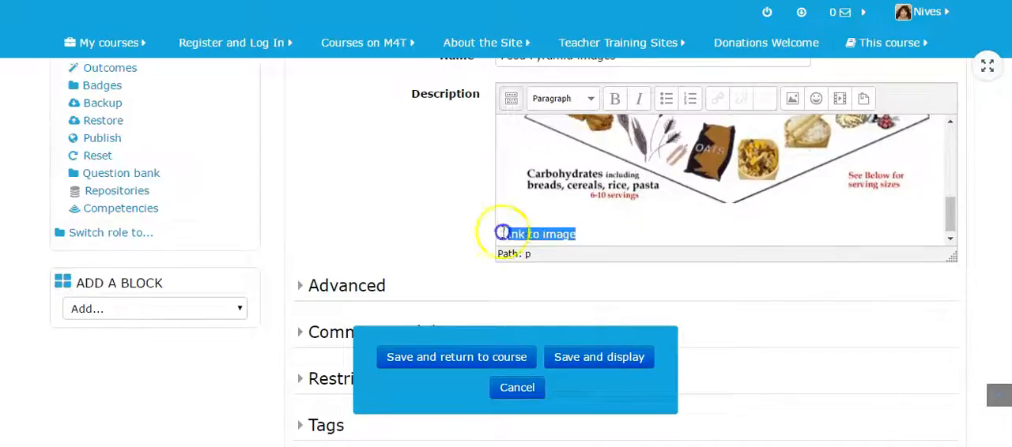
pyautogui.click(717, 99)
pyautogui.rightClick(456, 137)
pyautogui.click(484, 218)
pyautogui.click(435, 174)
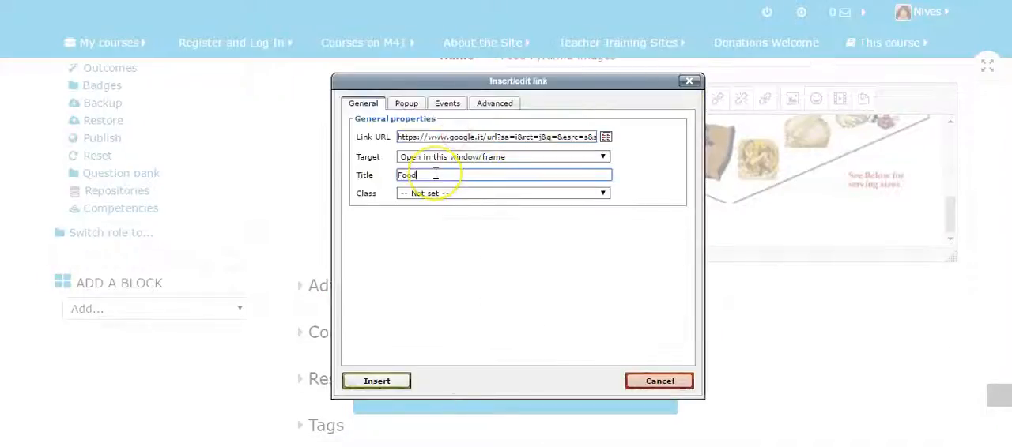
pyautogui.write('Food Pyramid')
pyautogui.click(377, 381)
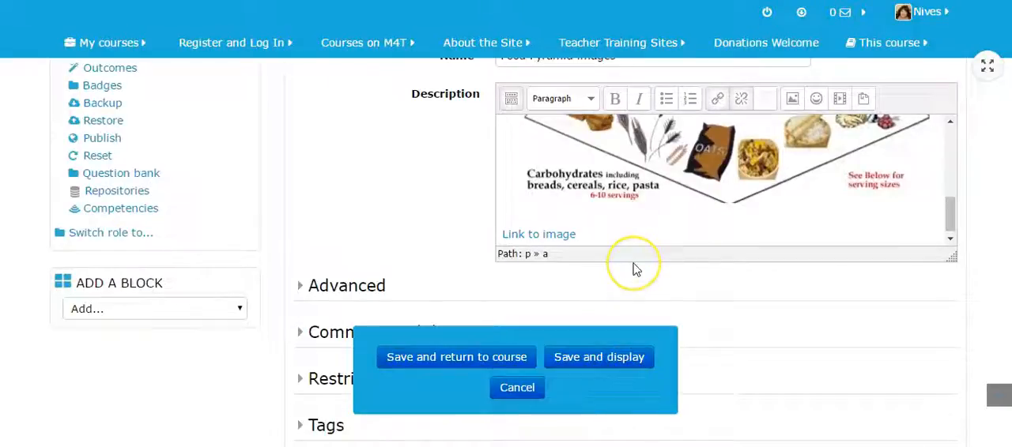
pyautogui.press('Return')
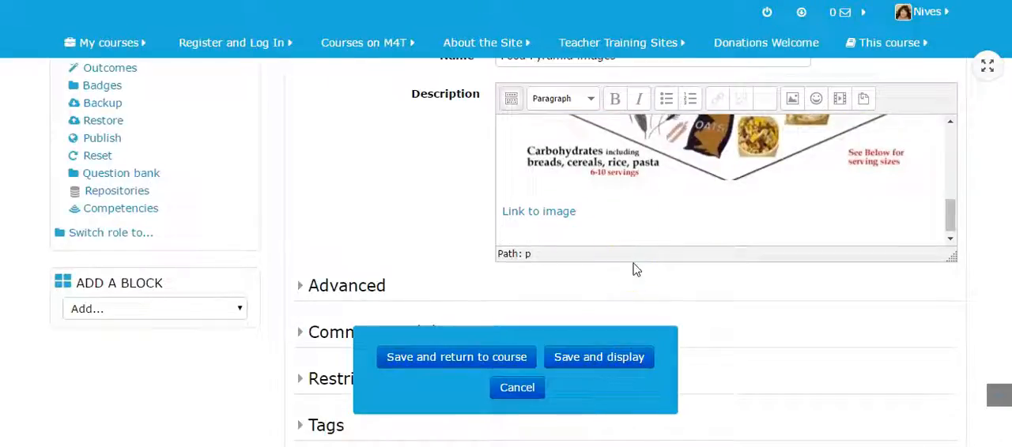
# Review the gallery's Advanced, Common module and Restrict access settings
pyautogui.scroll(-3, 763, 281)
pyautogui.click(302, 133)
pyautogui.scroll(-5, 656, 202)
pyautogui.click(301, 132)
pyautogui.scroll(-1, 303, 151)
pyautogui.click(301, 172)
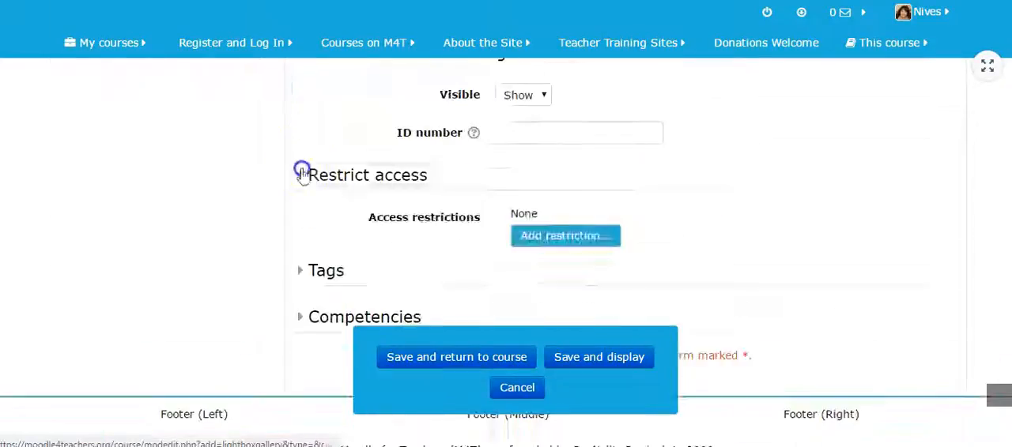
# Tag the gallery with "#MM9", "CPA Area 2", "Group B" and "Moodle"
pyautogui.scroll(-1, 722, 237)
pyautogui.click(305, 222)
pyautogui.click(596, 282)
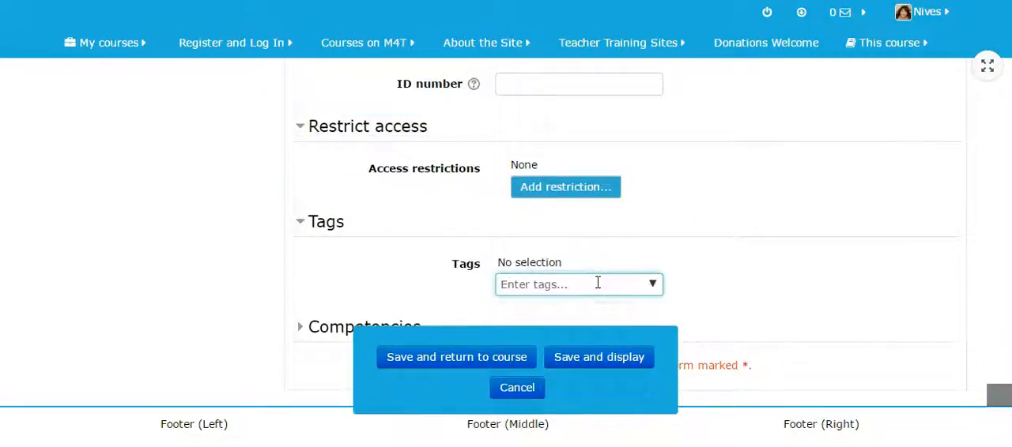
pyautogui.write('#MM9')
pyautogui.click(790, 316)
pyautogui.write('CPA Area 2')
pyautogui.press('Return')
pyautogui.write('Group B')
pyautogui.press('Return')
pyautogui.write('Moodle')
pyautogui.press('Return')
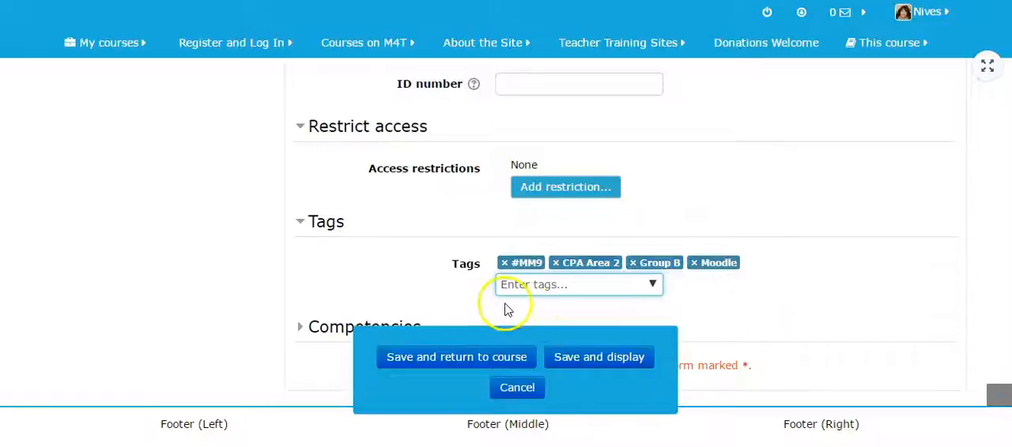
# Save and display the gallery, and review its page down to the image link
pyautogui.scroll(-1, 514, 316)
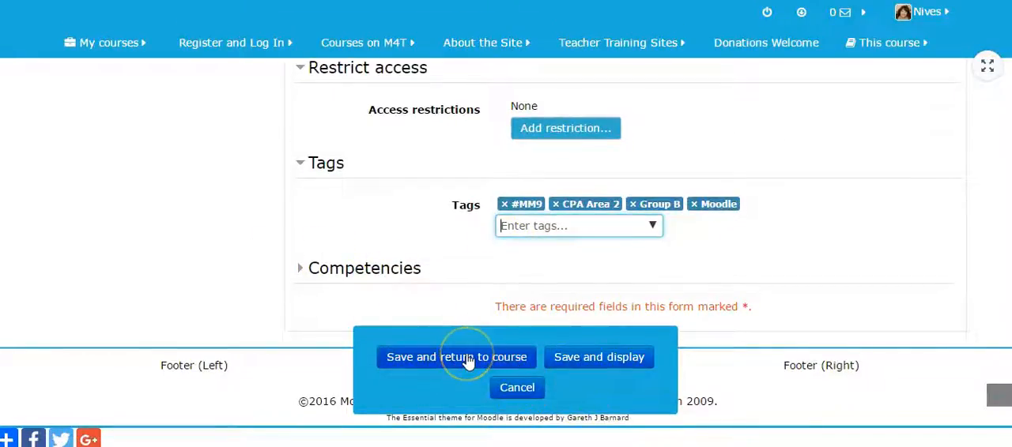
pyautogui.click(571, 359)
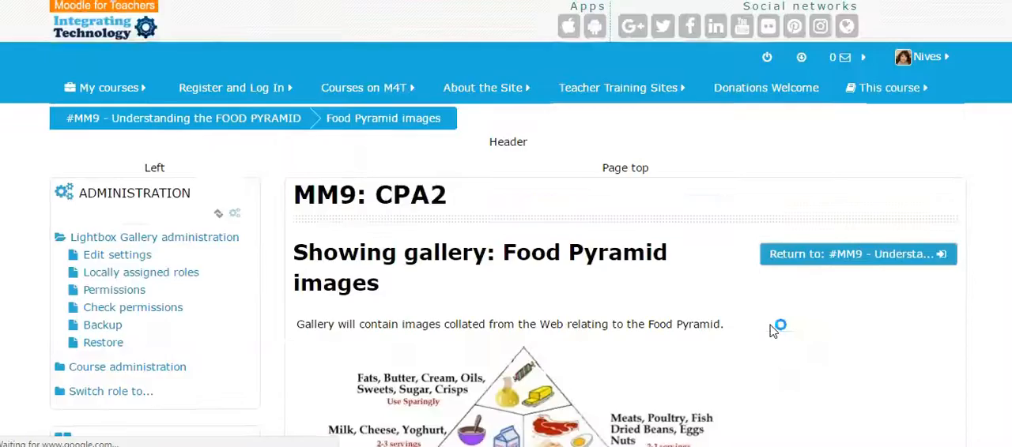
pyautogui.click(777, 330)
pyautogui.scroll(-3, 777, 330)
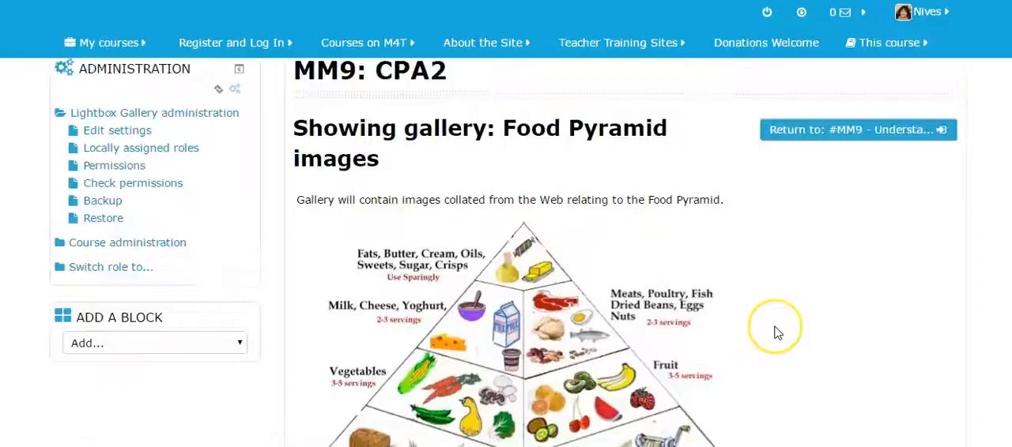
pyautogui.scroll(-3, 777, 332)
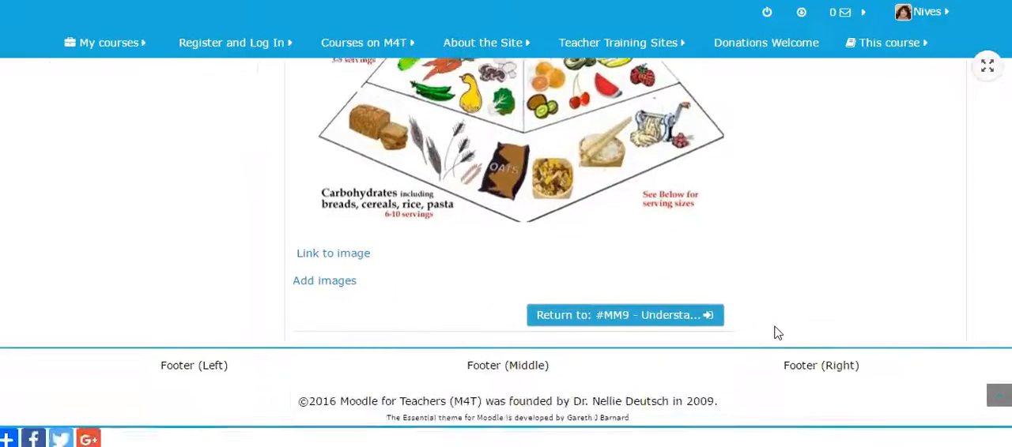
pyautogui.scroll(10, 783, 346)
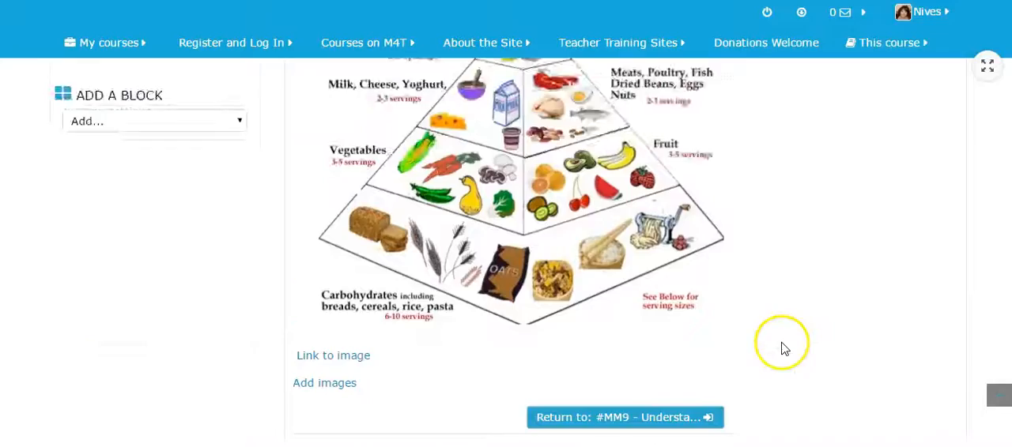
# Return to the #MM9 course section and check the Food Pyramid images gallery below the outline
pyautogui.click(880, 260)
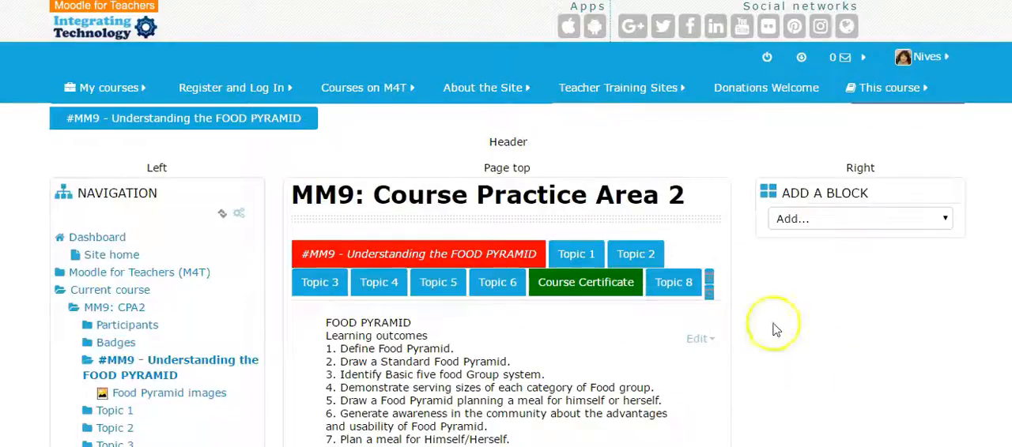
pyautogui.scroll(-4, 641, 302)
pyautogui.scroll(-3, 640, 302)
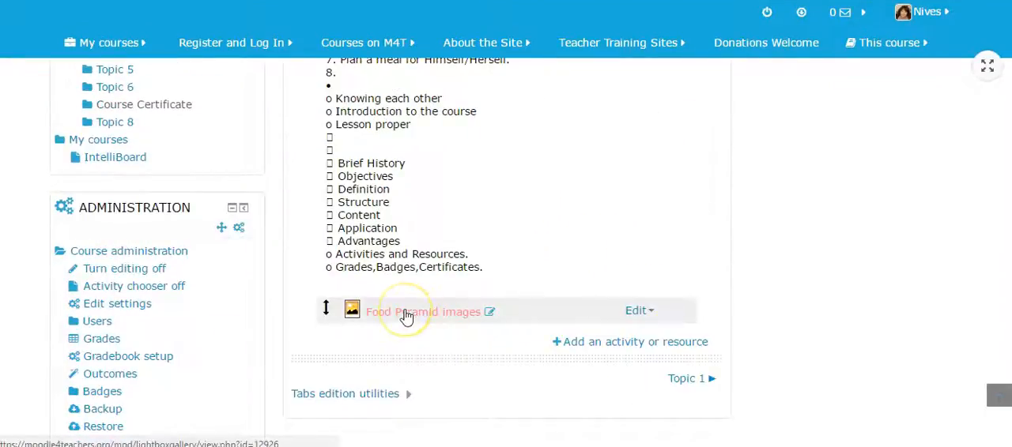
pyautogui.scroll(10, 806, 308)
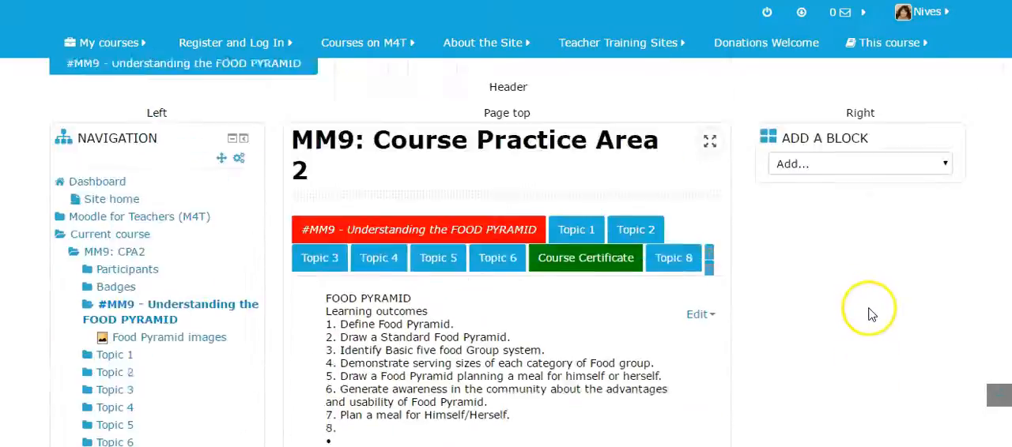
# Turn off course editing and open the Food Pyramid images gallery's form for adding images
pyautogui.click(897, 124)
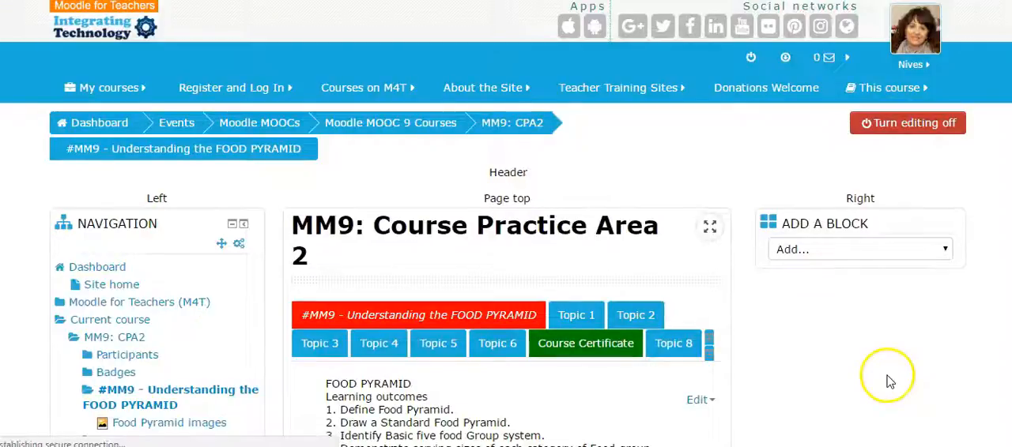
pyautogui.scroll(-5, 886, 380)
pyautogui.click(388, 211)
pyautogui.scroll(-2, 840, 306)
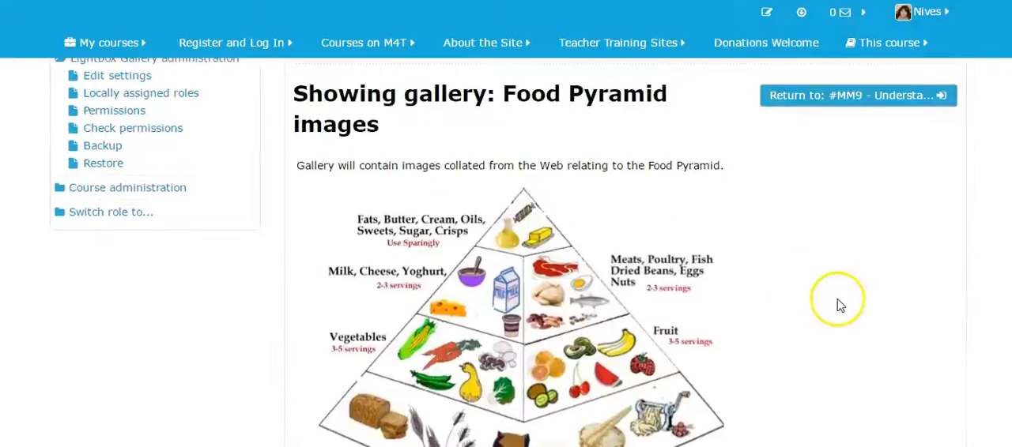
pyautogui.scroll(-4, 840, 306)
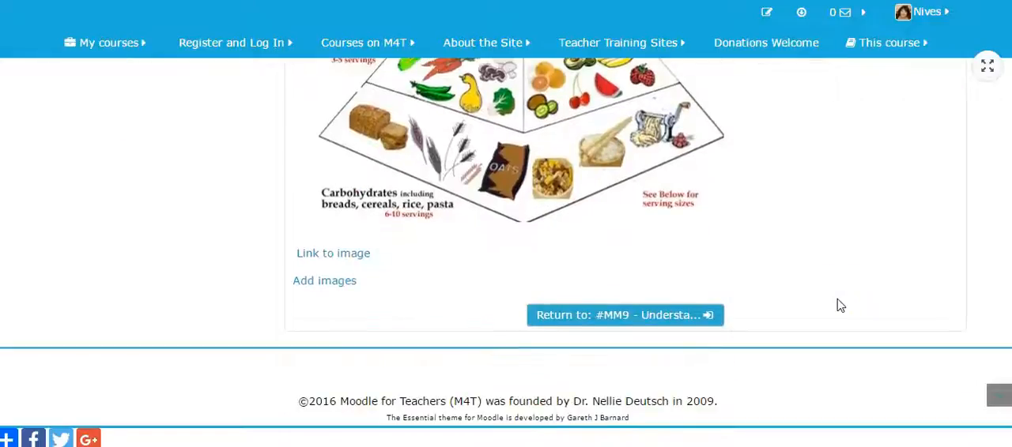
pyautogui.click(328, 286)
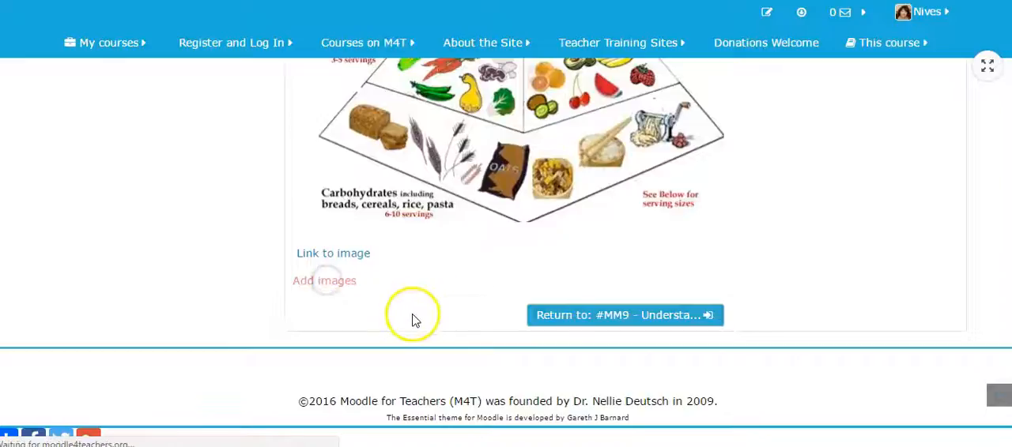
pyautogui.scroll(-1, 673, 278)
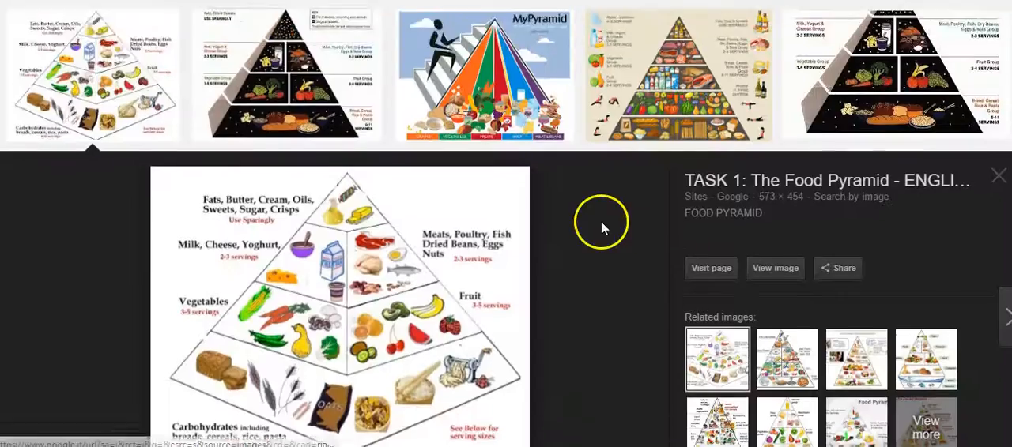
# Switch to the Google image results and copy the image address of the 2005 MyPyramid illustration from NPR
pyautogui.scroll(2, 602, 225)
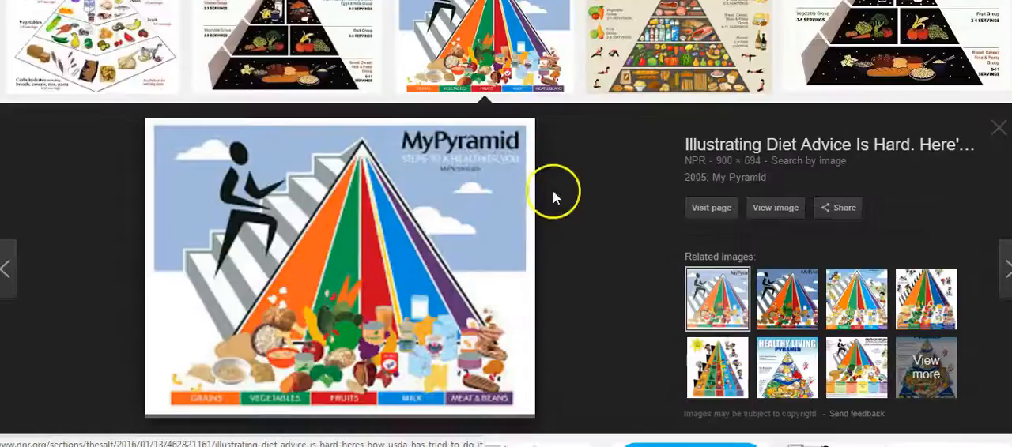
pyautogui.rightClick(364, 269)
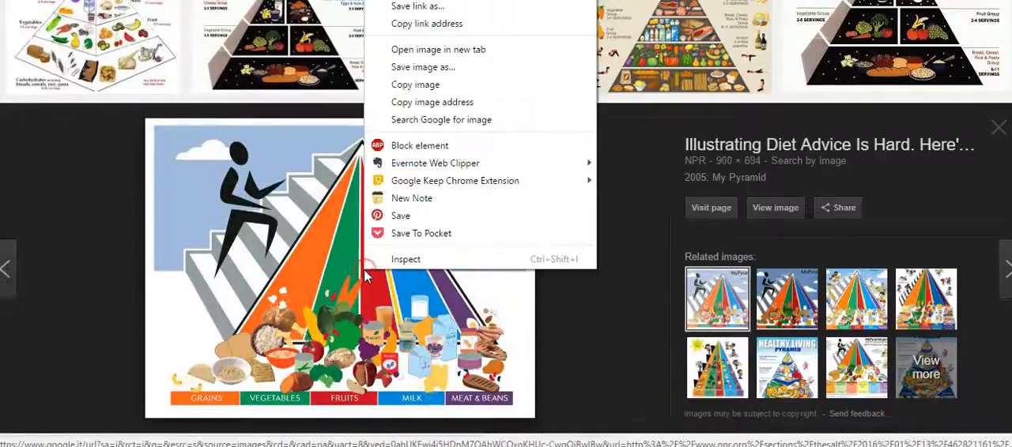
pyautogui.click(431, 103)
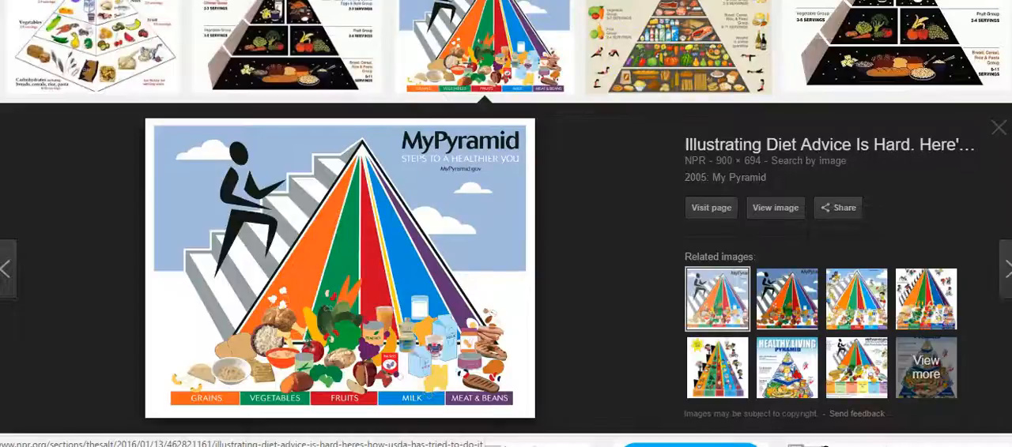
# Return to the Moodle form for adding images and fetch the copied image address with the file picker's URL downloader
pyautogui.hotkey('ctrl', 'Tab')
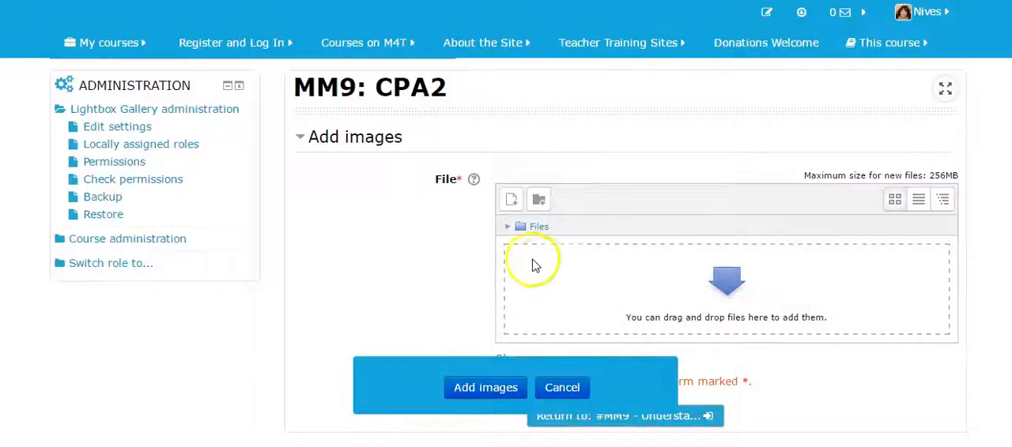
pyautogui.click(511, 199)
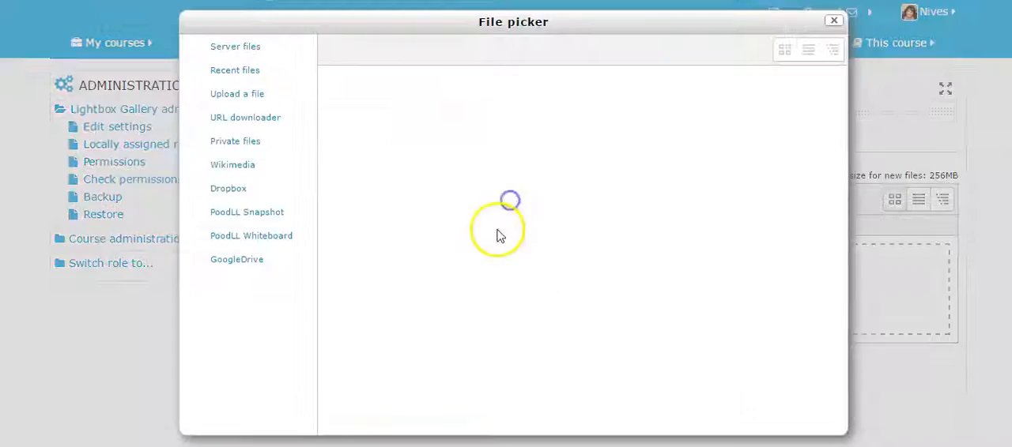
pyautogui.click(246, 117)
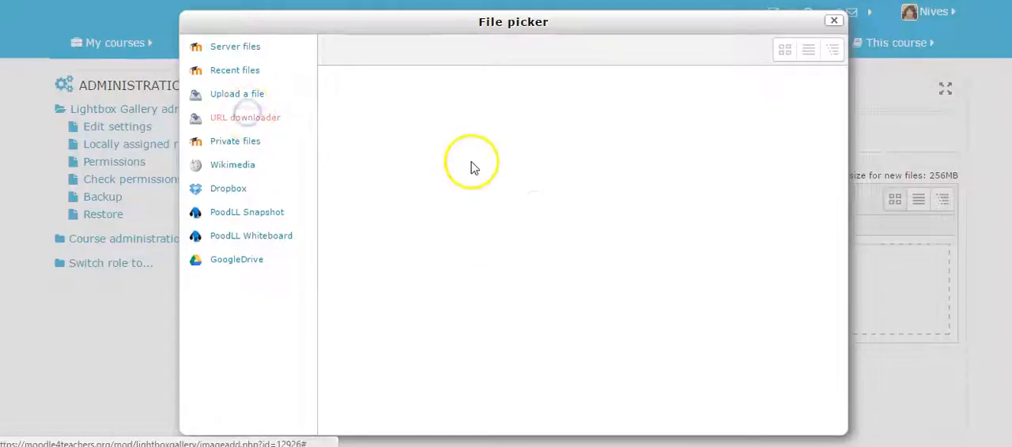
pyautogui.rightClick(547, 203)
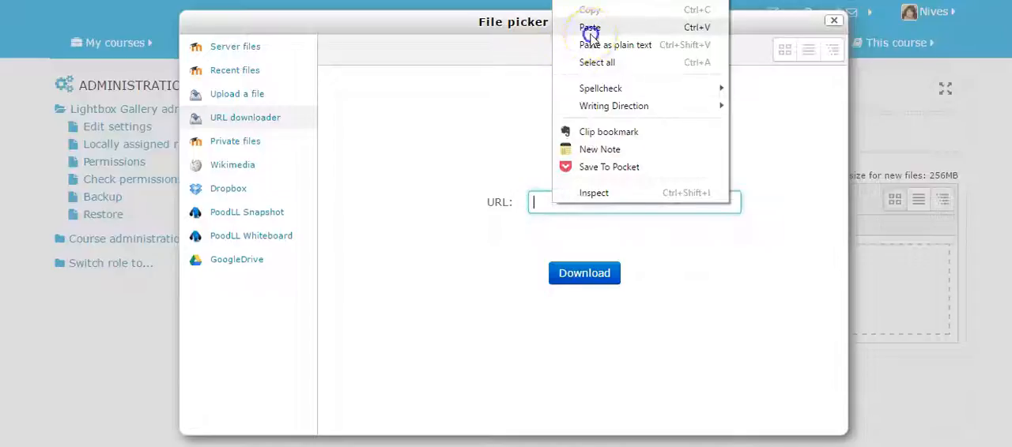
pyautogui.click(591, 28)
pyautogui.click(584, 277)
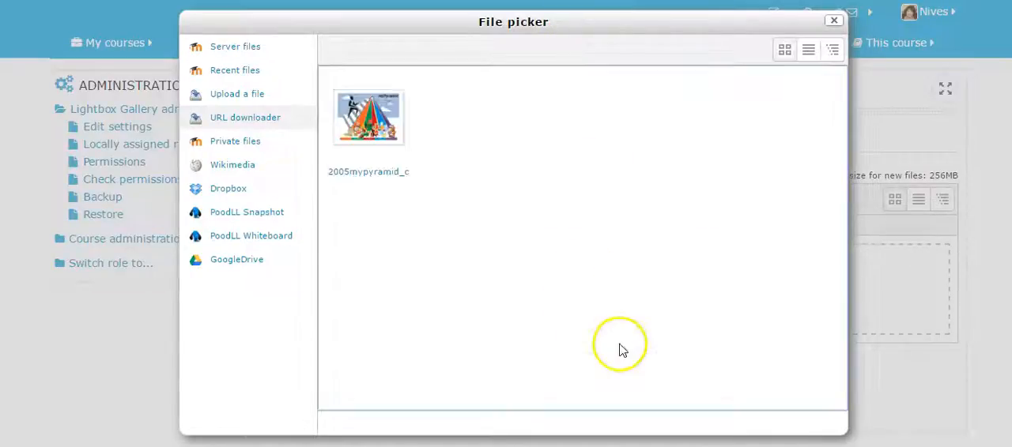
# Set the author of the downloaded 2005mypyramid image to "Public domain" and add the image to the gallery
pyautogui.click(365, 121)
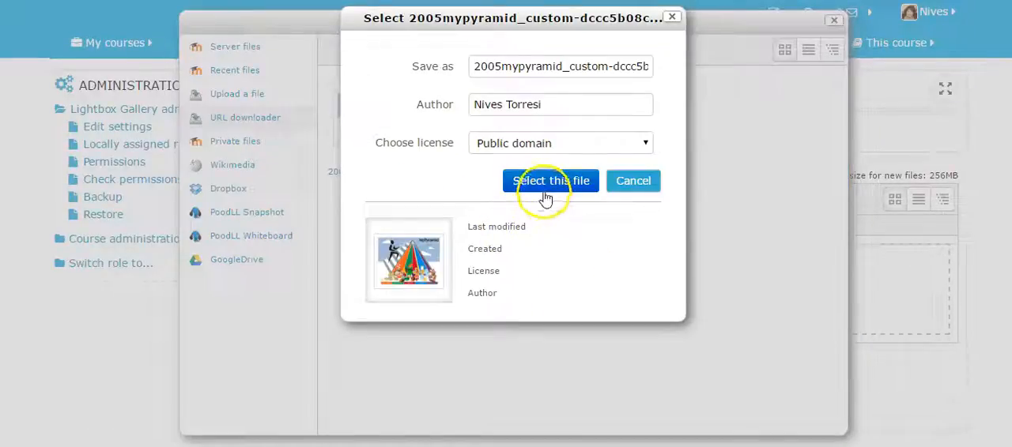
pyautogui.click(562, 183)
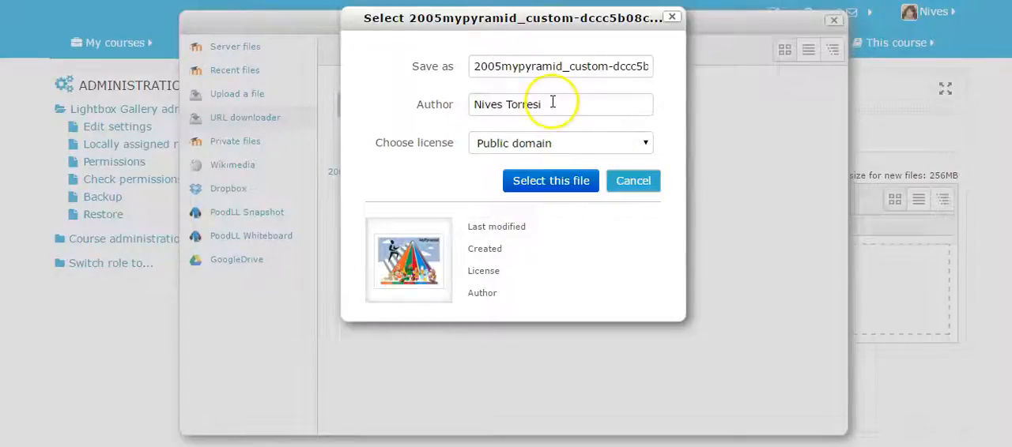
pyautogui.moveTo(551, 104); pyautogui.dragTo(441, 103)
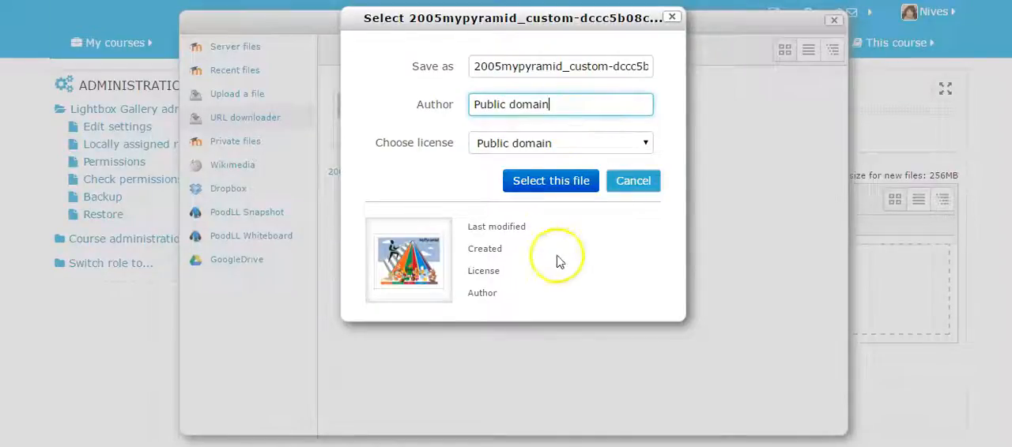
pyautogui.press('Return')
pyautogui.scroll(-1, 664, 308)
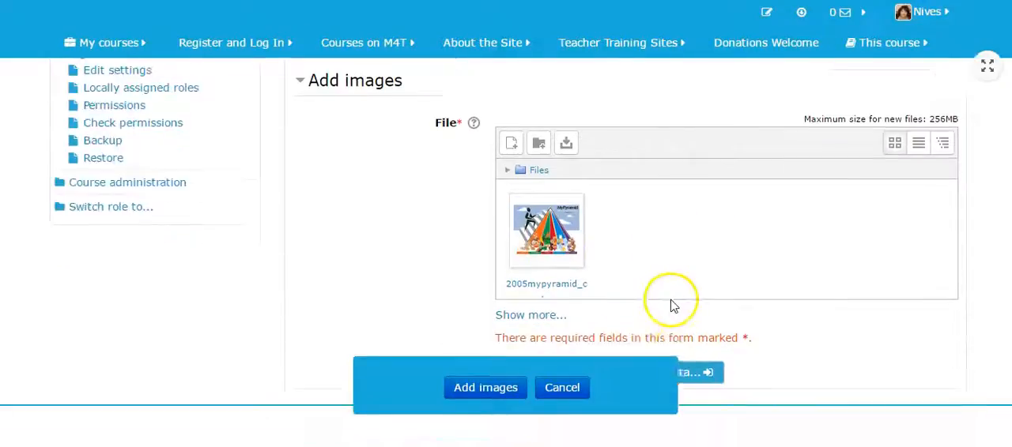
pyautogui.scroll(-1, 671, 305)
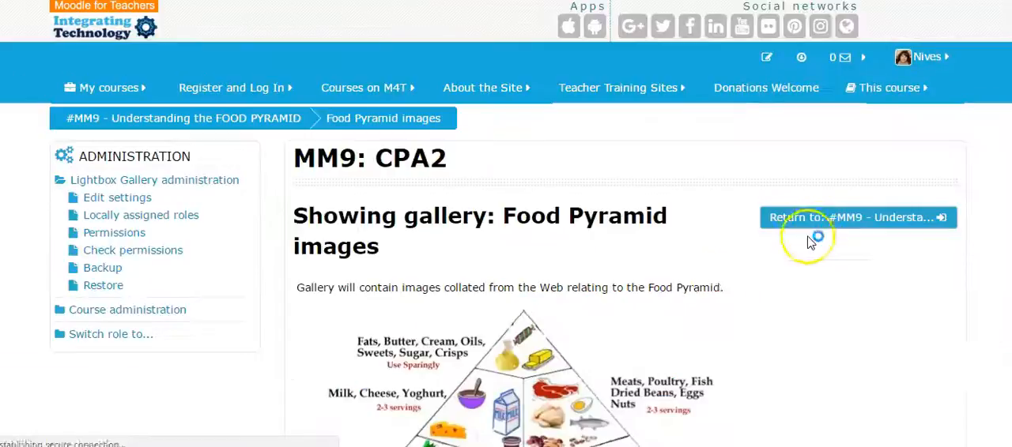
# Review the gallery page with its description, image link and added thumbnail, and preview the MyPyramid image at full size
pyautogui.scroll(-12, 718, 284)
pyautogui.scroll(1, 719, 287)
pyautogui.scroll(1, 720, 287)
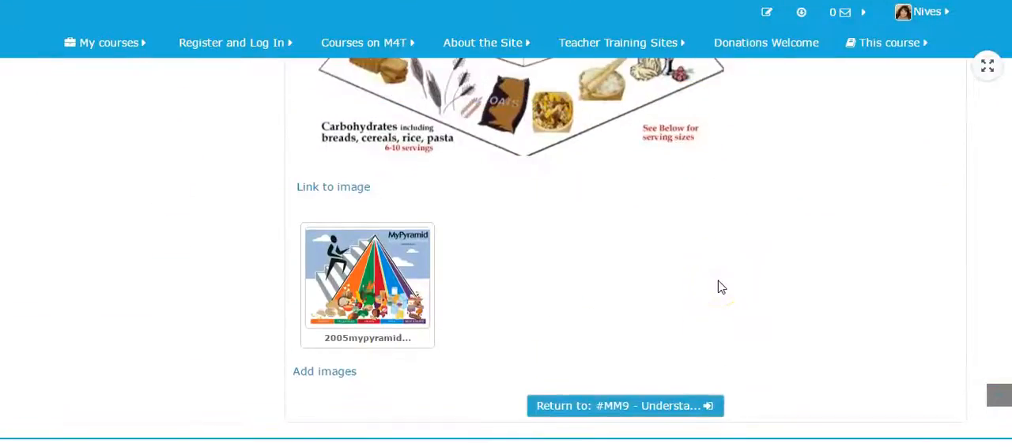
pyautogui.scroll(10, 719, 287)
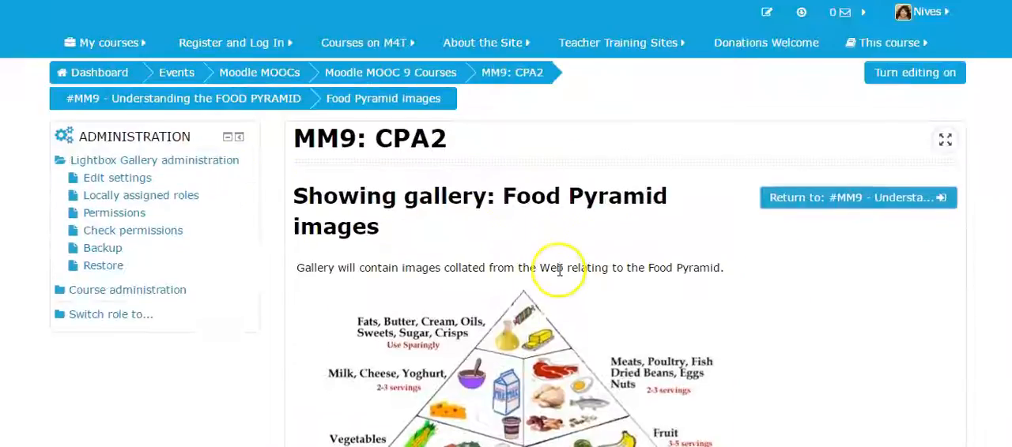
pyautogui.scroll(-10, 739, 279)
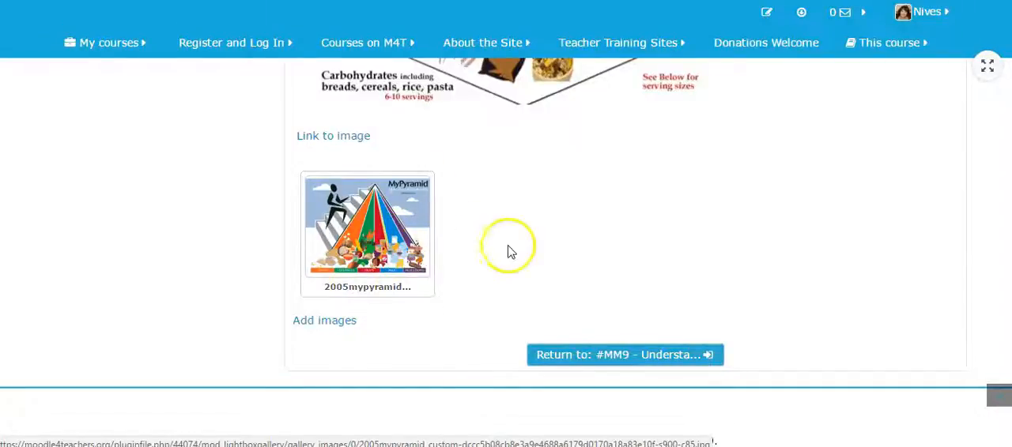
pyautogui.scroll(1, 510, 251)
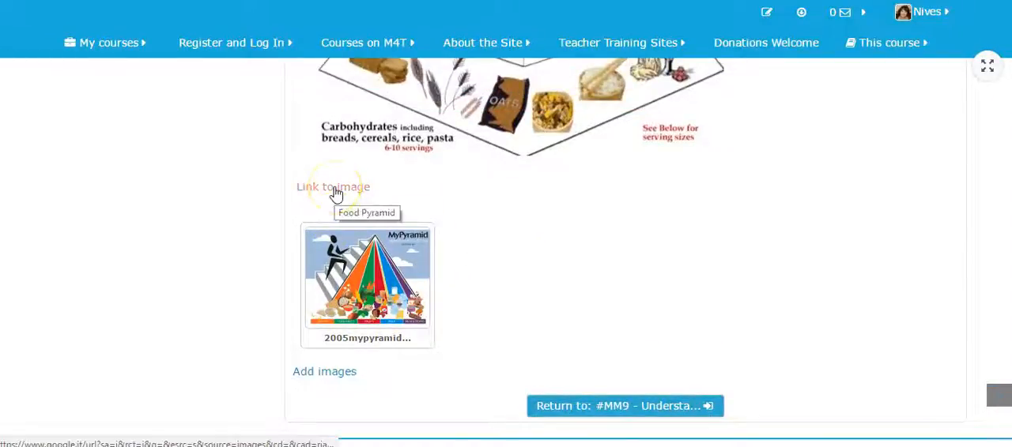
pyautogui.scroll(-1, 546, 314)
pyautogui.scroll(1, 553, 315)
pyautogui.scroll(-1, 553, 315)
pyautogui.scroll(1, 555, 319)
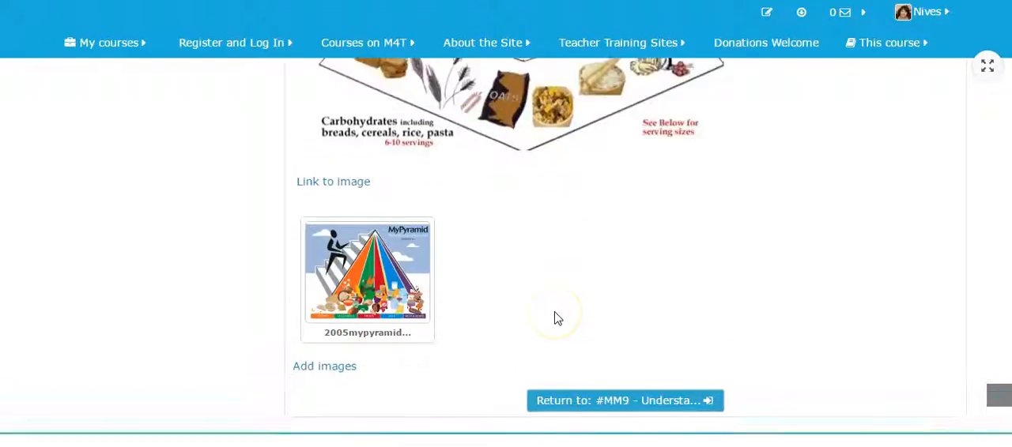
pyautogui.click(352, 286)
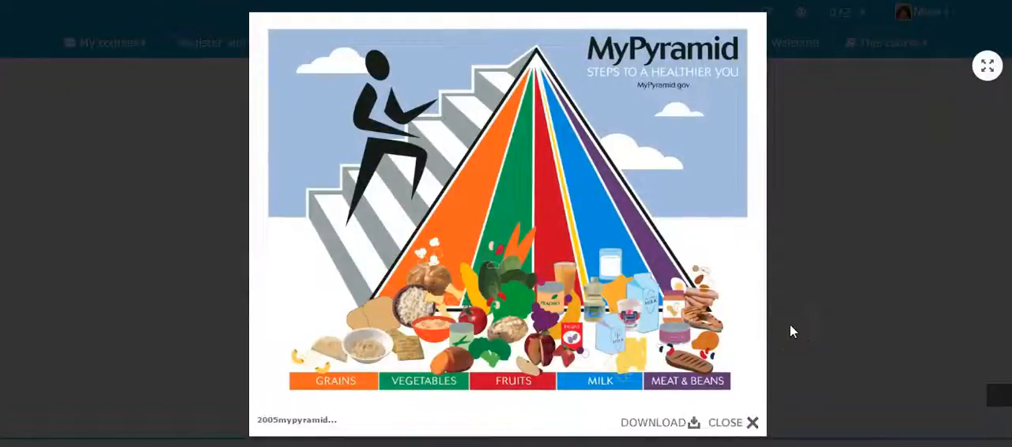
pyautogui.click(862, 174)
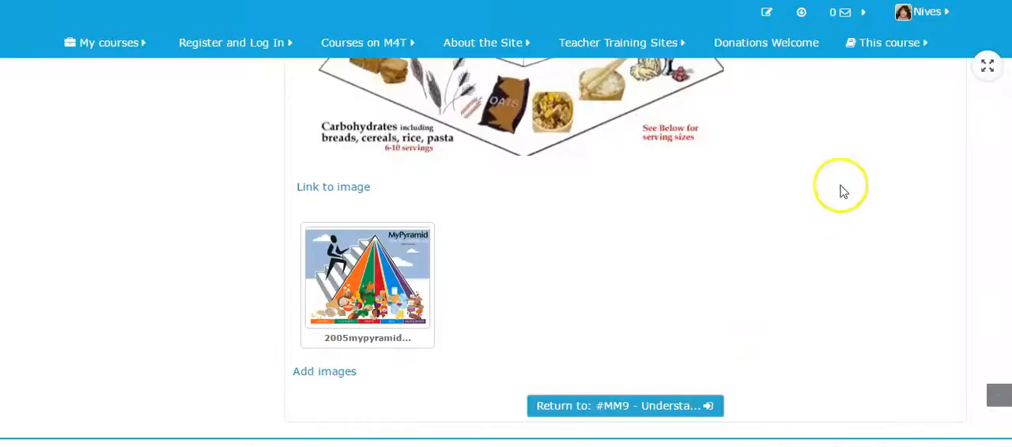
# Return to the #MM9 course section and review the outline and the Food Pyramid images gallery below it
pyautogui.click(621, 409)
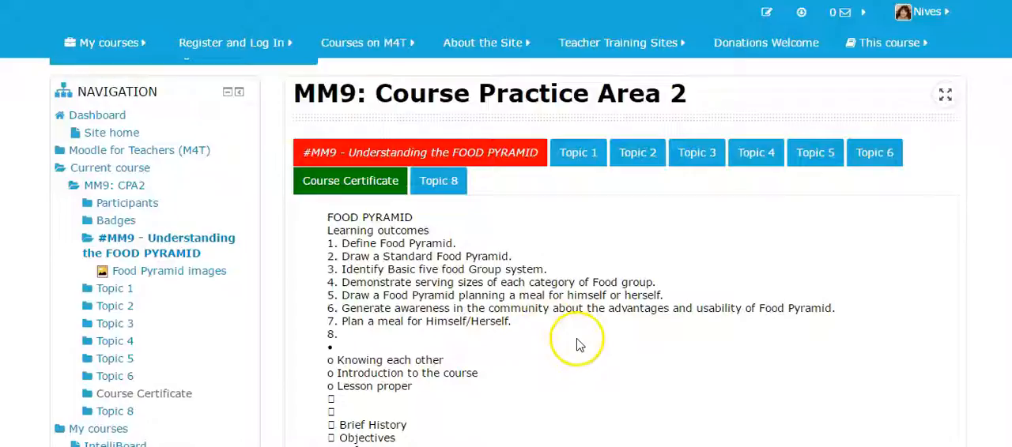
pyautogui.scroll(-3, 581, 340)
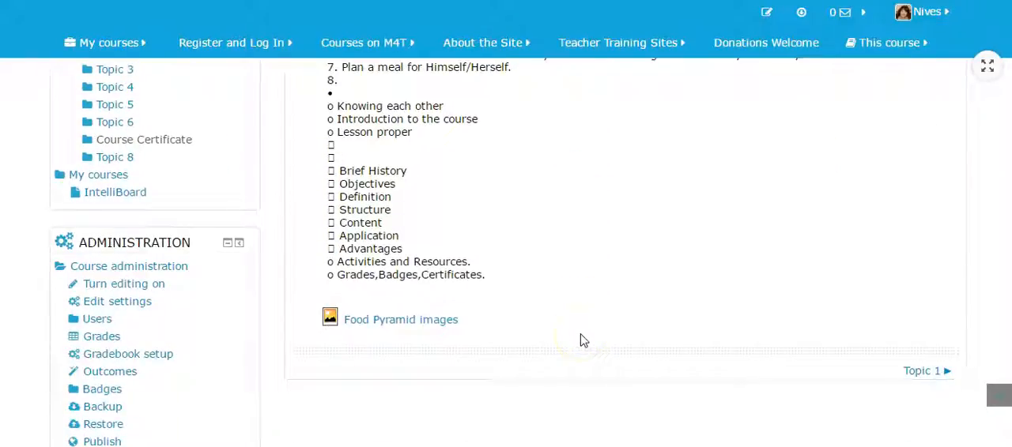
pyautogui.scroll(3, 481, 230)
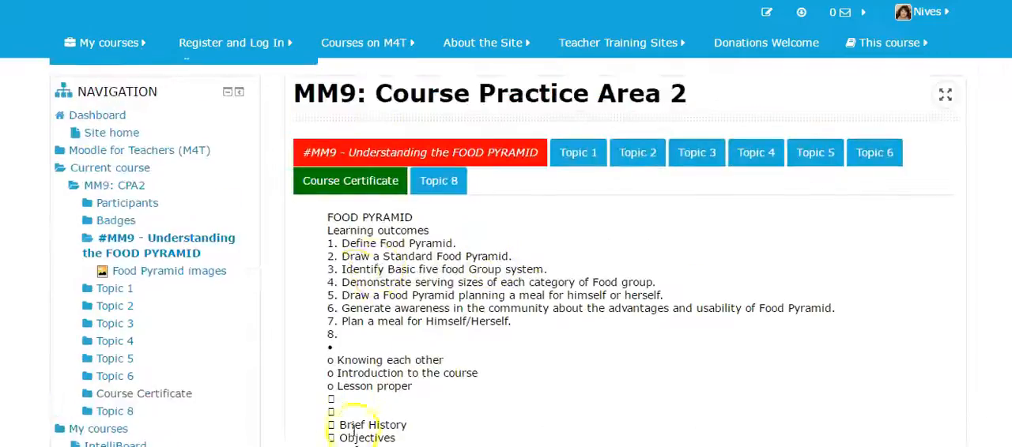